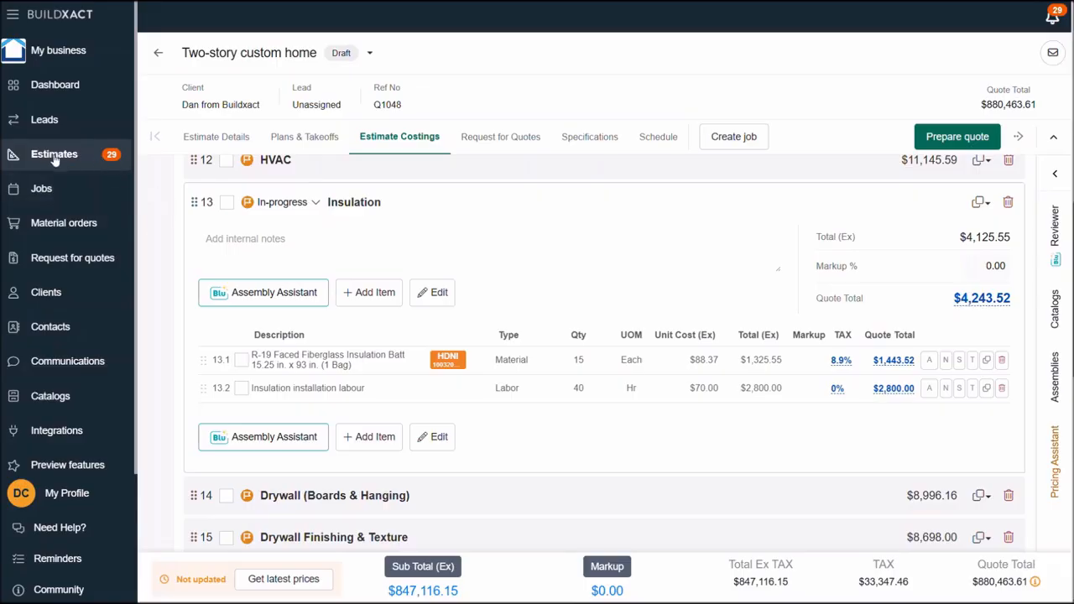
- Create a material order from the R-19 Faced Fiberglass Insulation Batt line under Insulation, add it to the cart and continue to cart review
click(242, 360)
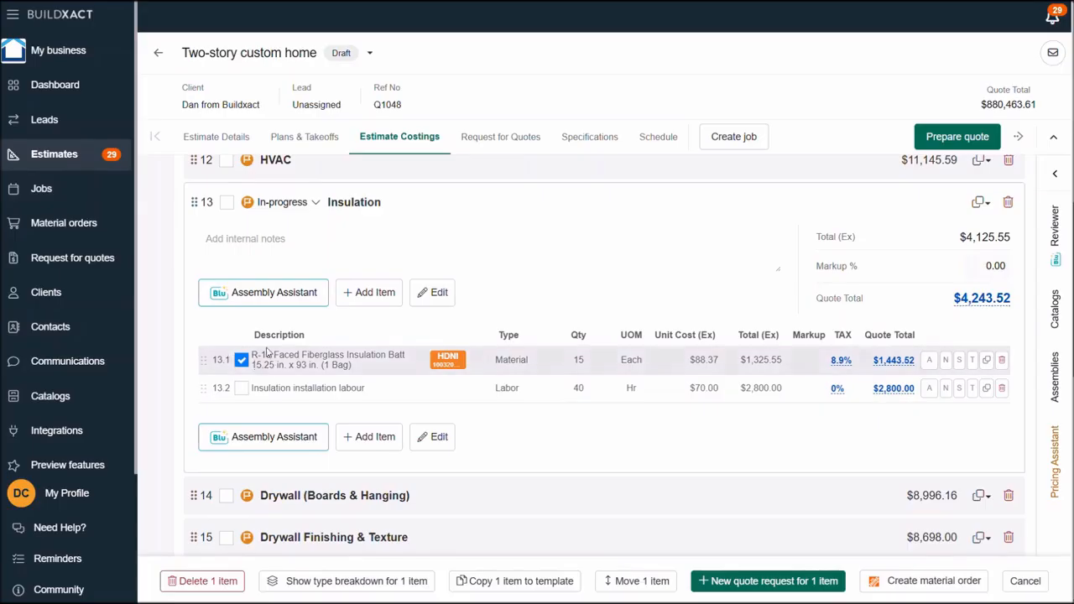
click(456, 371)
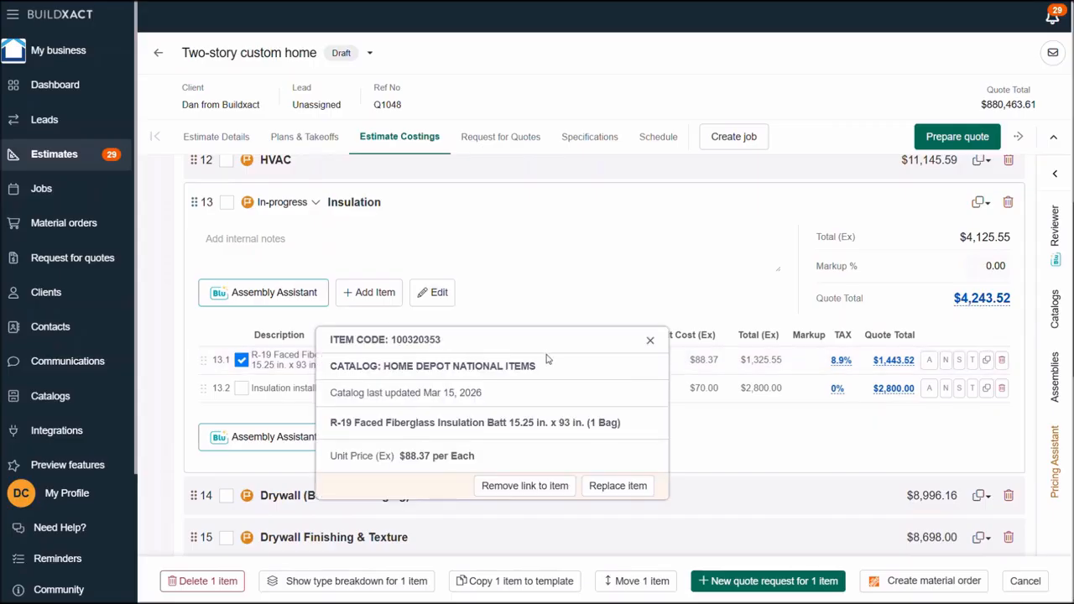
click(651, 344)
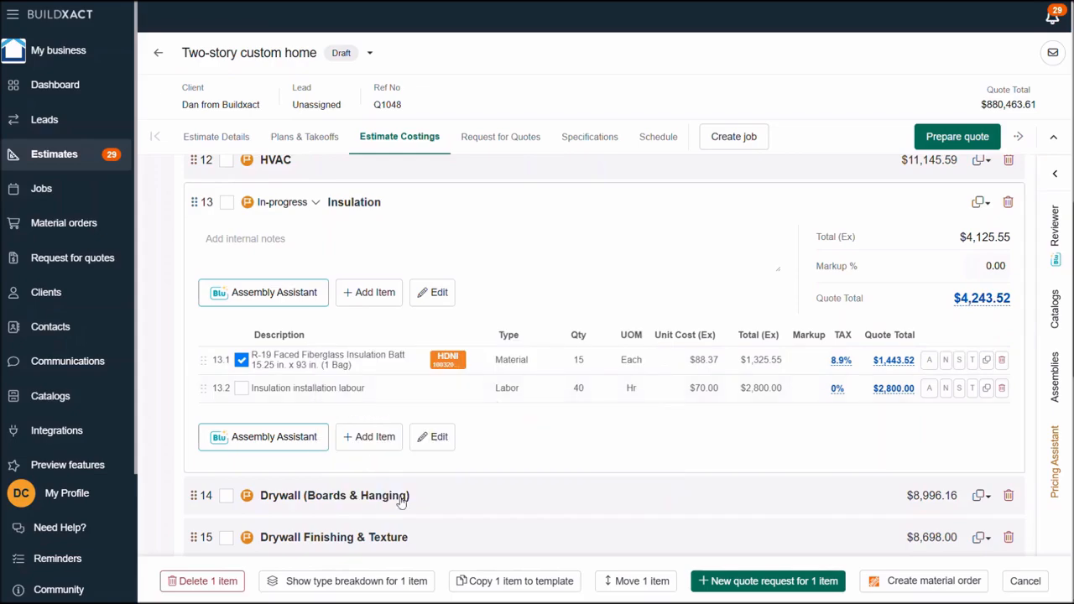
click(913, 587)
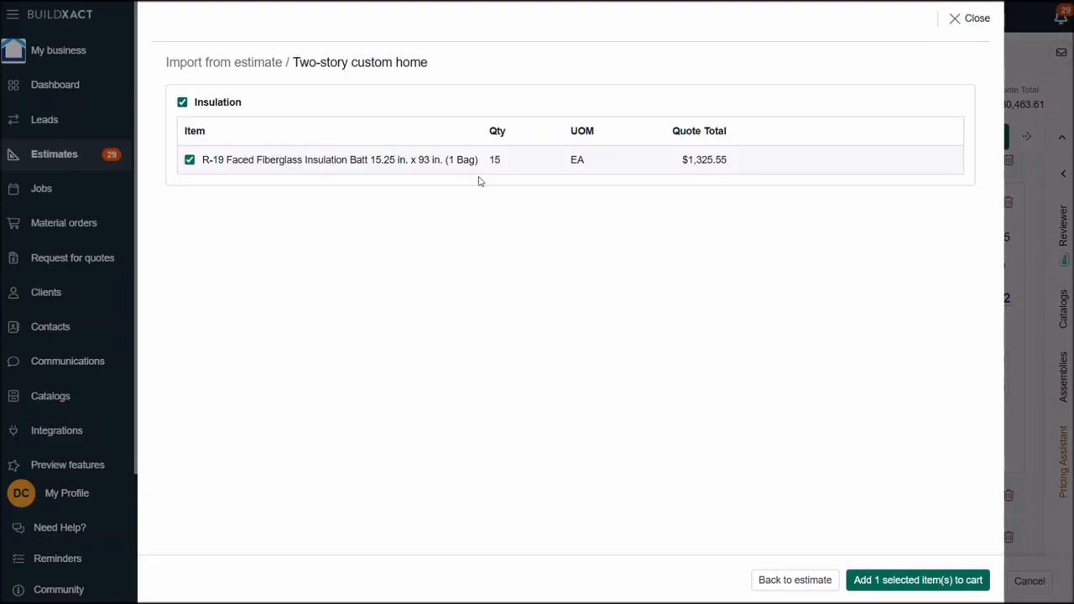
click(866, 581)
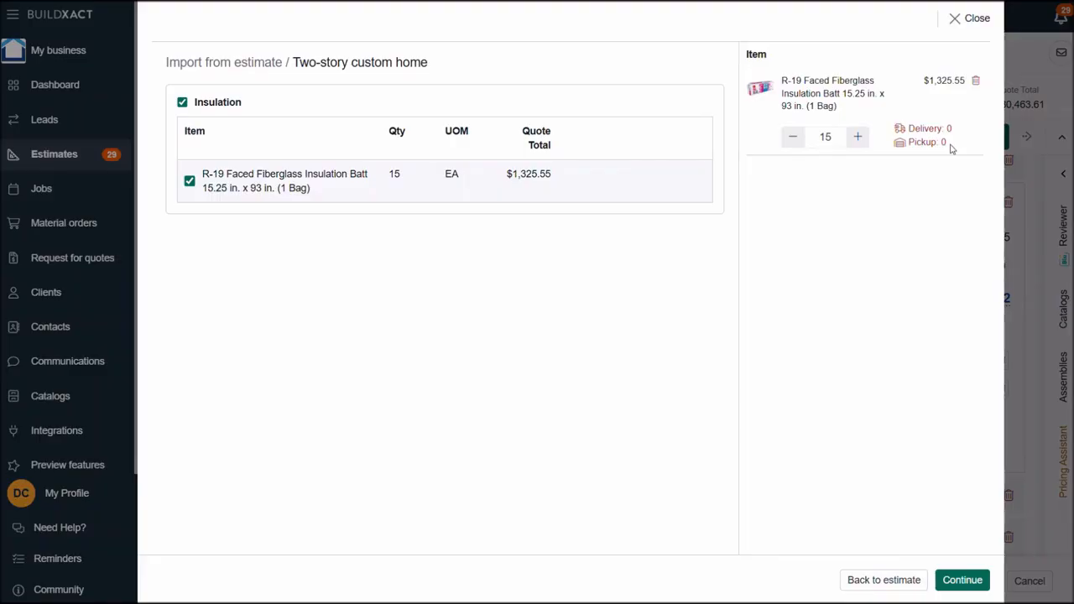
click(967, 581)
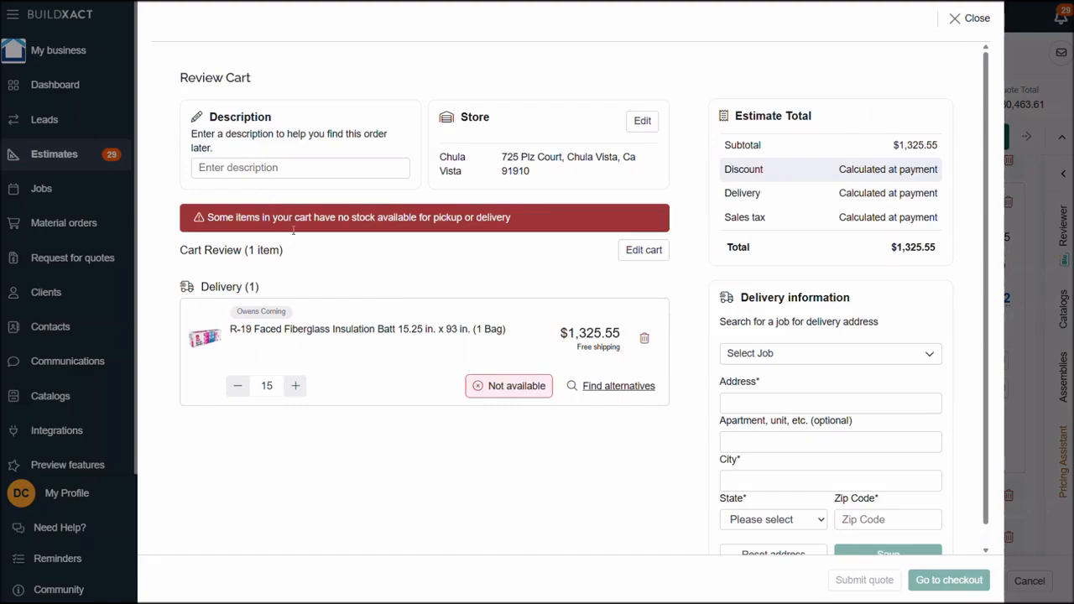
- Replace the unavailable batt with Johns Manville R-19 Kraft Faced Fiberglass Insulation Batt 15 in. W x 93 in. L, for pickup today
click(619, 391)
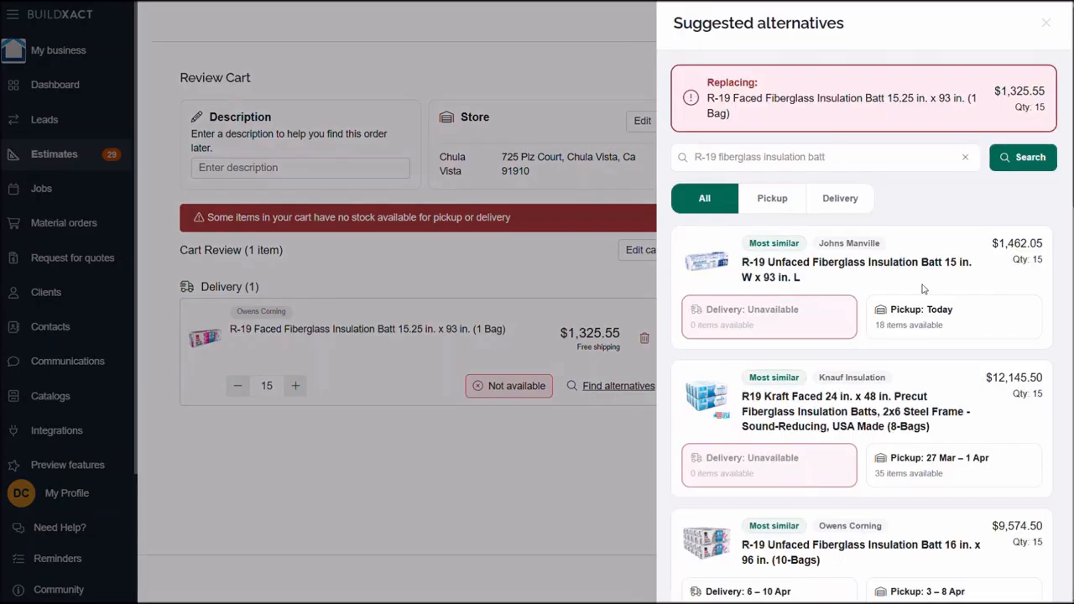
scroll(945, 427, down, 1)
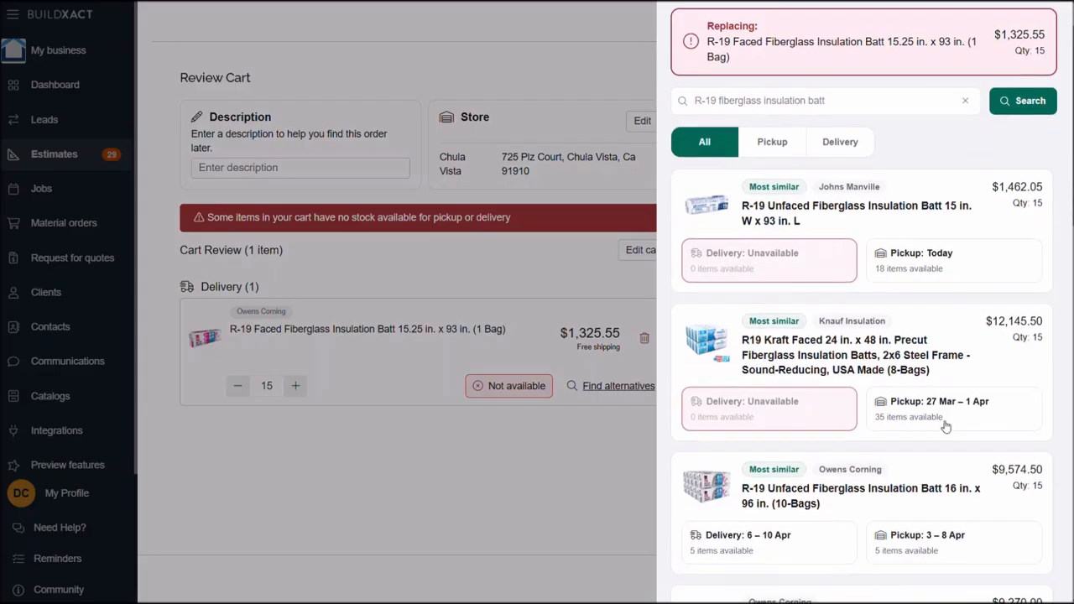
scroll(945, 427, down, 5)
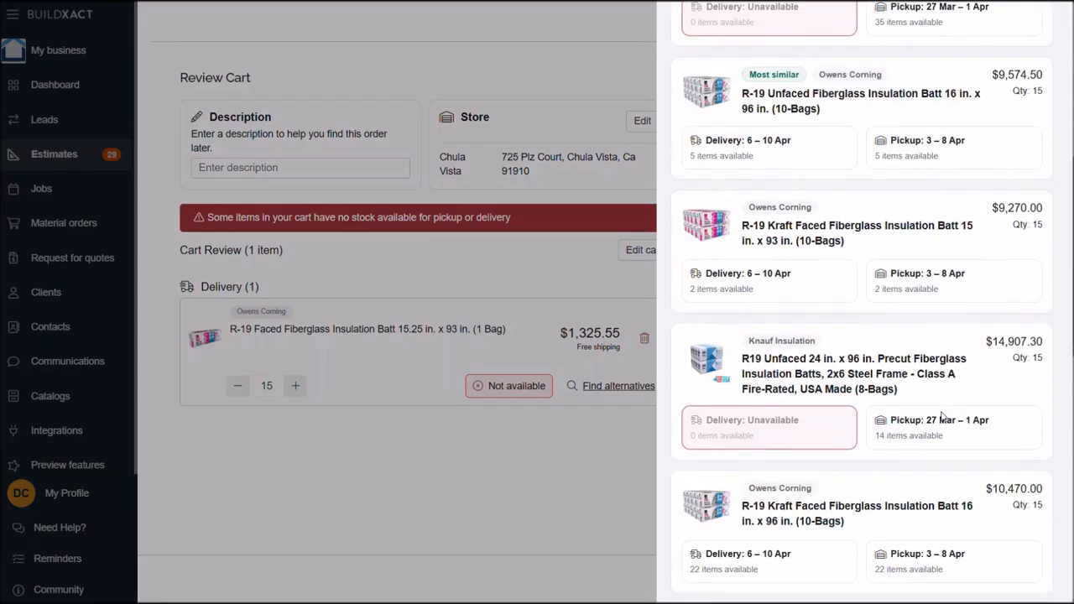
scroll(943, 418, down, 5)
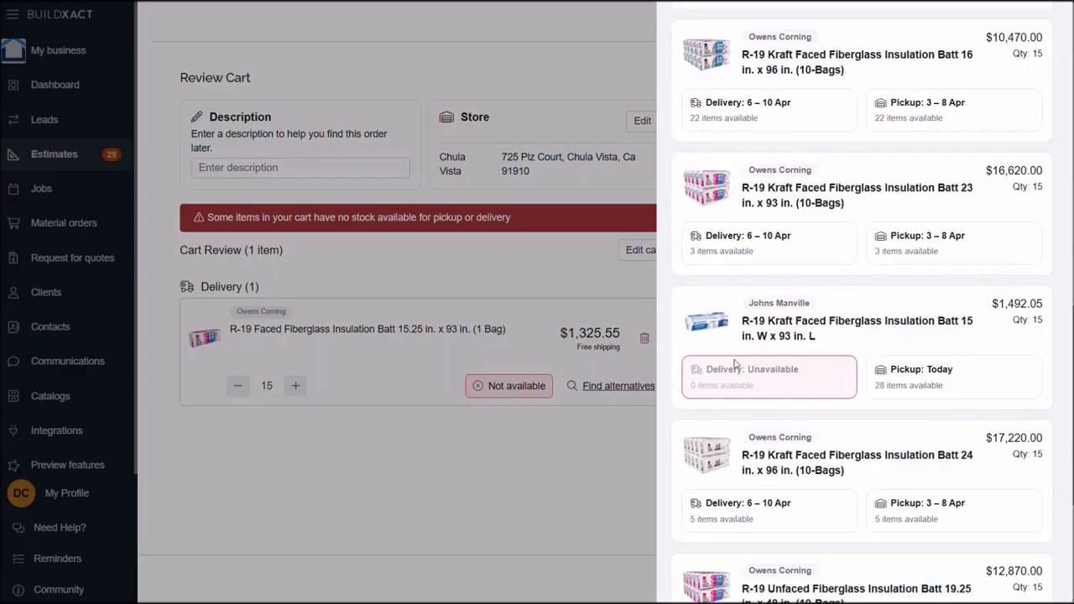
click(921, 382)
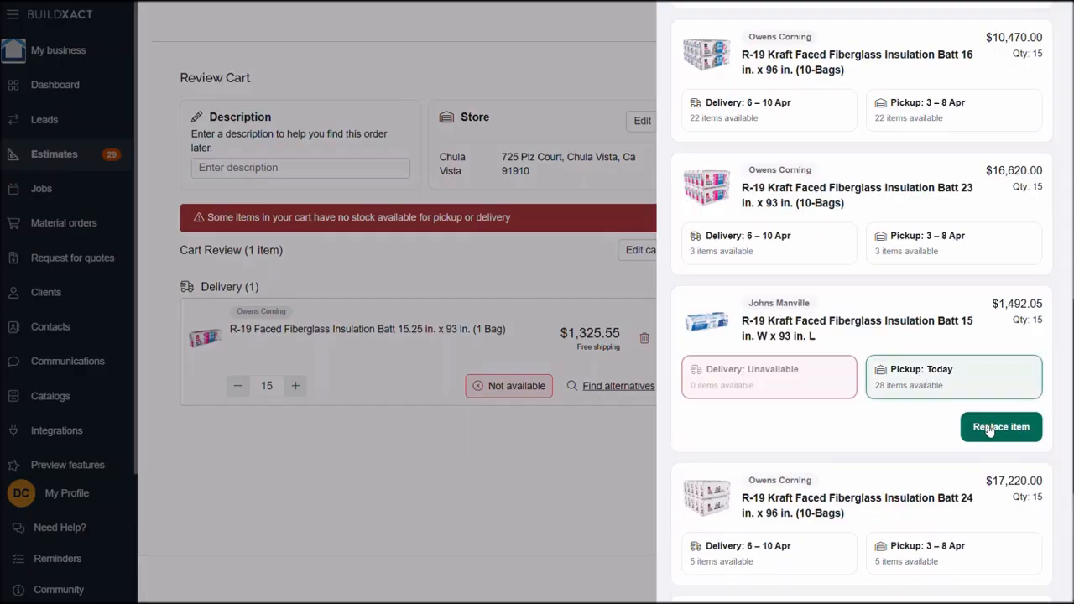
click(991, 429)
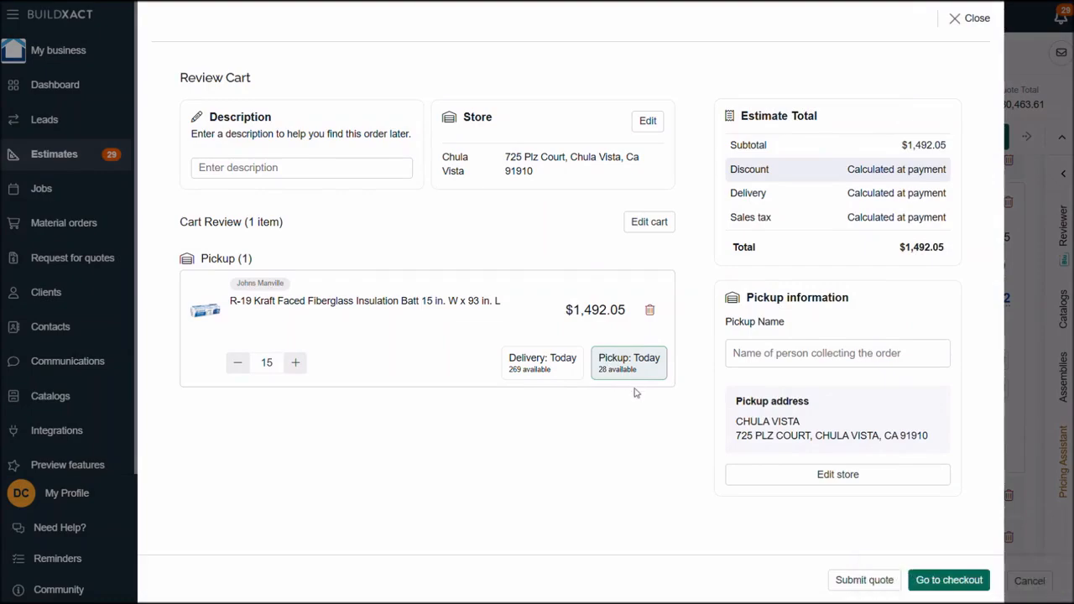
- Proceed to checkout and give the order the description Insulation
click(943, 581)
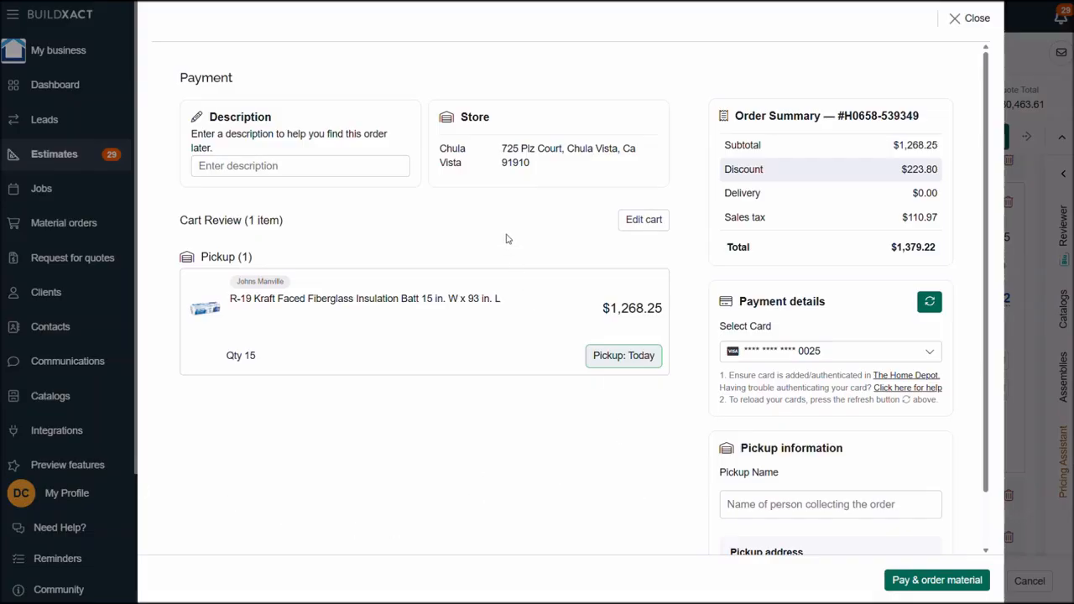
click(339, 166)
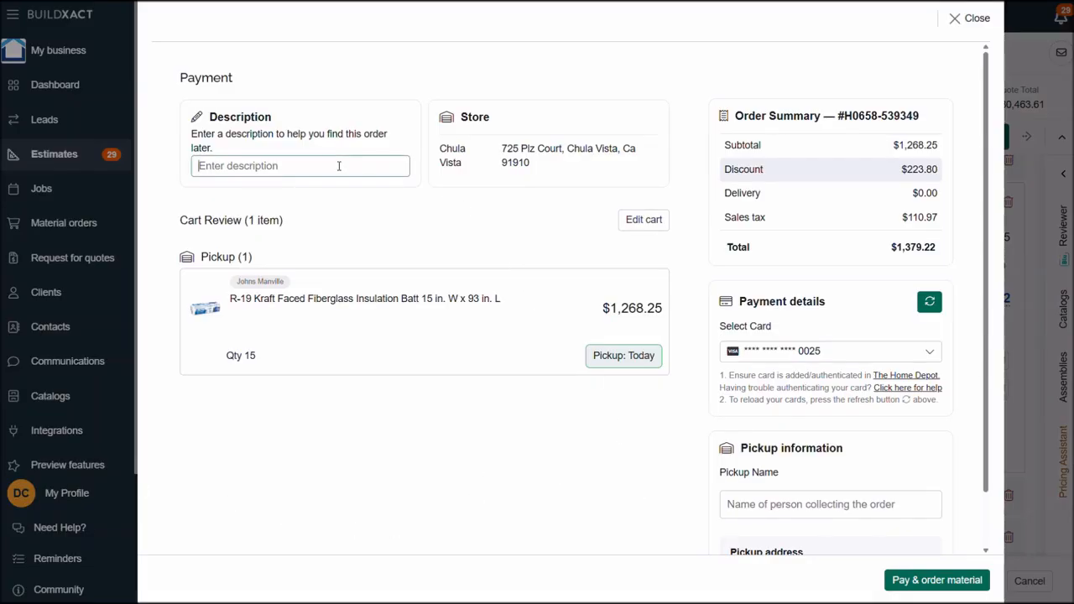
text(Insulation)
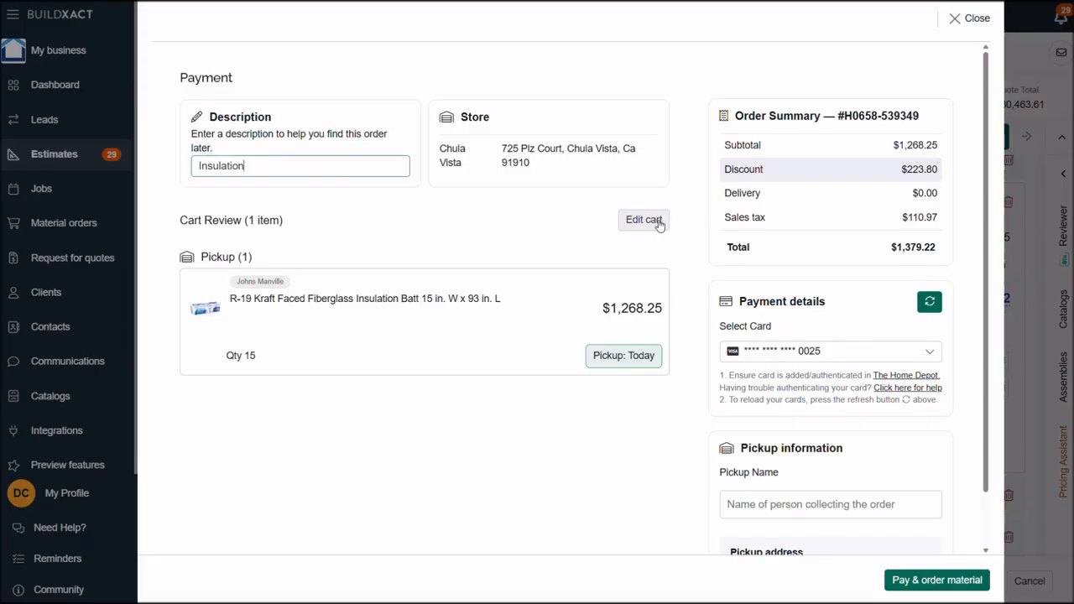
- Review the payment page, then close the material order without paying and clear the insulation item selection
scroll(820, 479, down, 1)
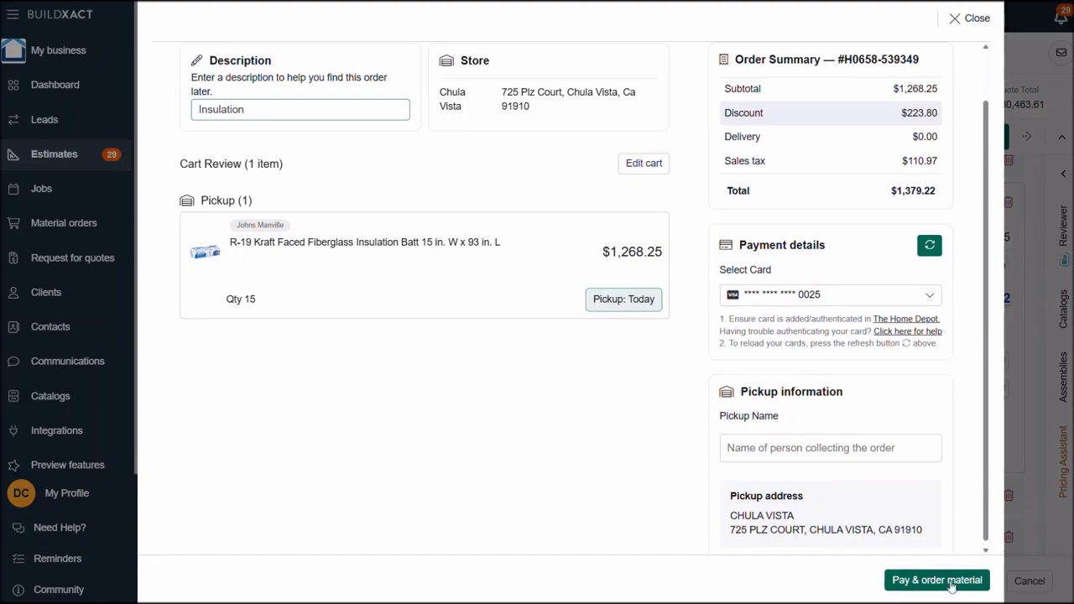
scroll(831, 417, up, 1)
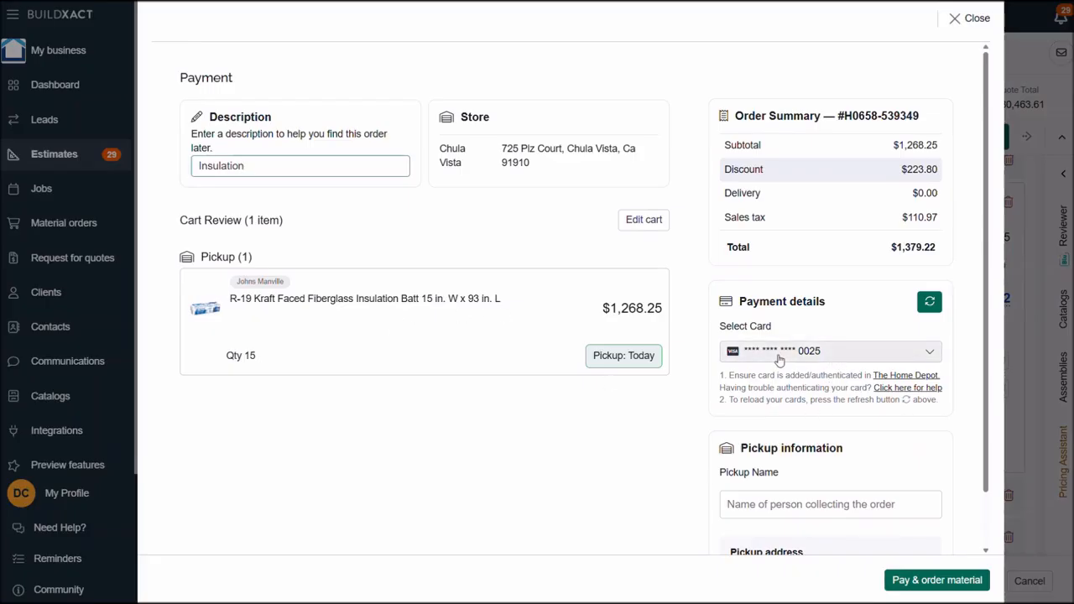
click(955, 21)
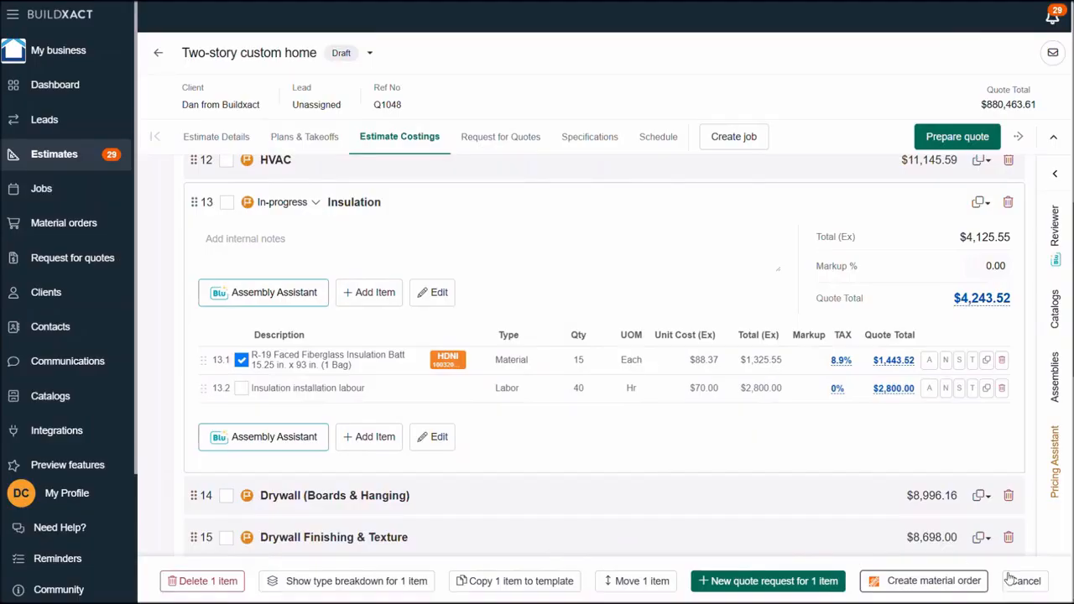
click(1024, 581)
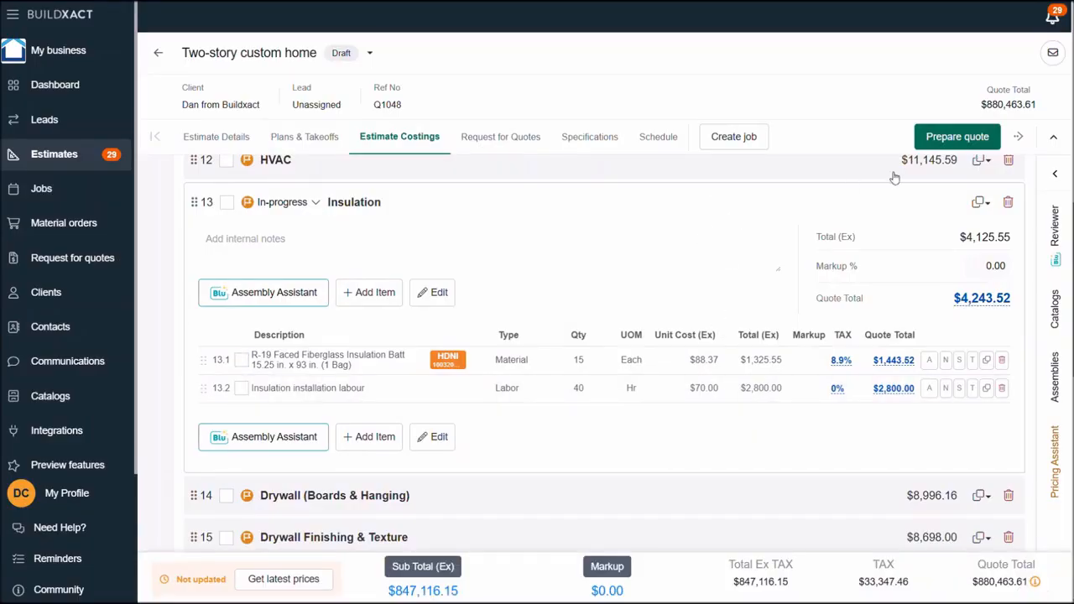
- Start preparing the quote, examine the ProXtra sync offer and its discount, and close the quote preparation page
click(948, 140)
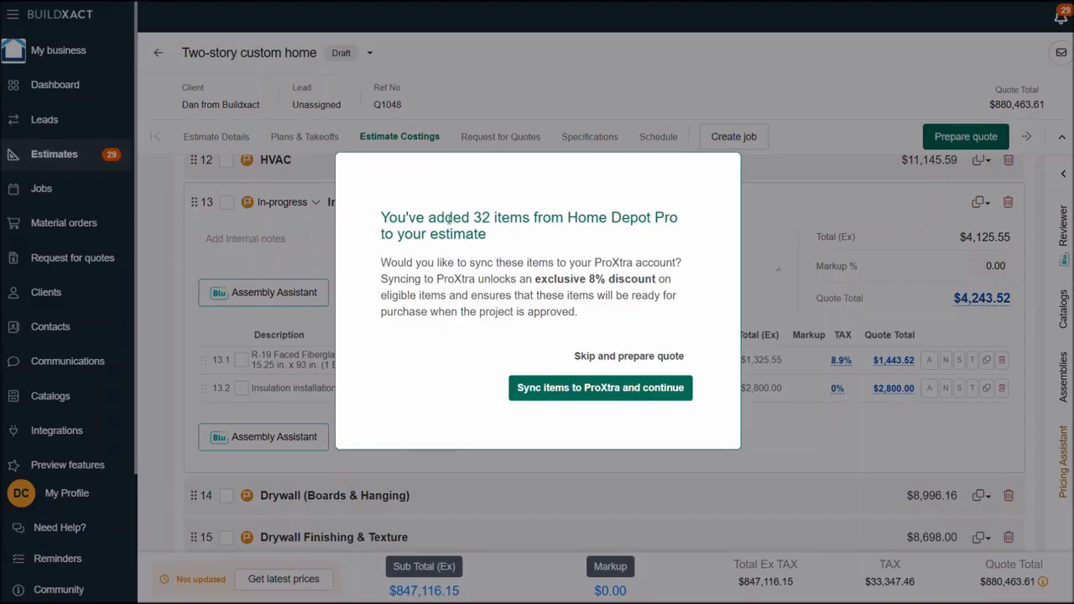
drag(437, 218, 537, 218)
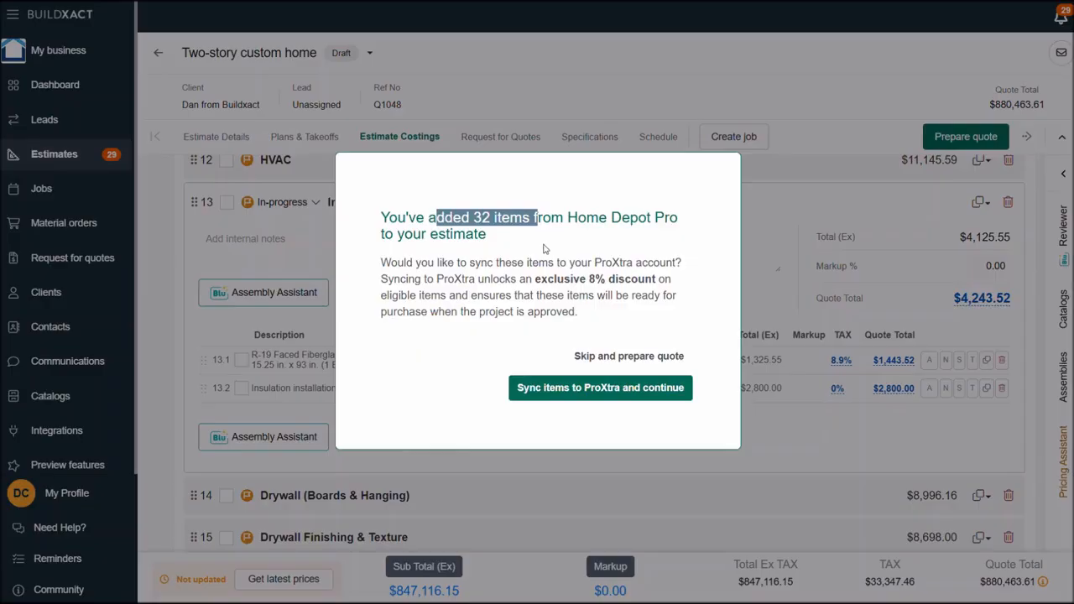
click(544, 249)
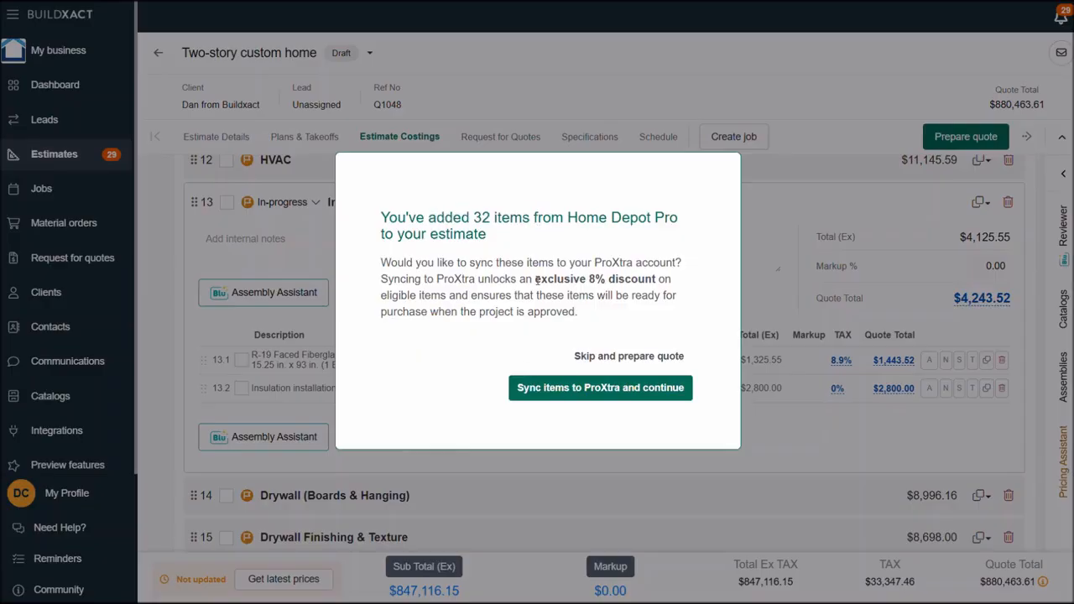
drag(535, 279, 658, 282)
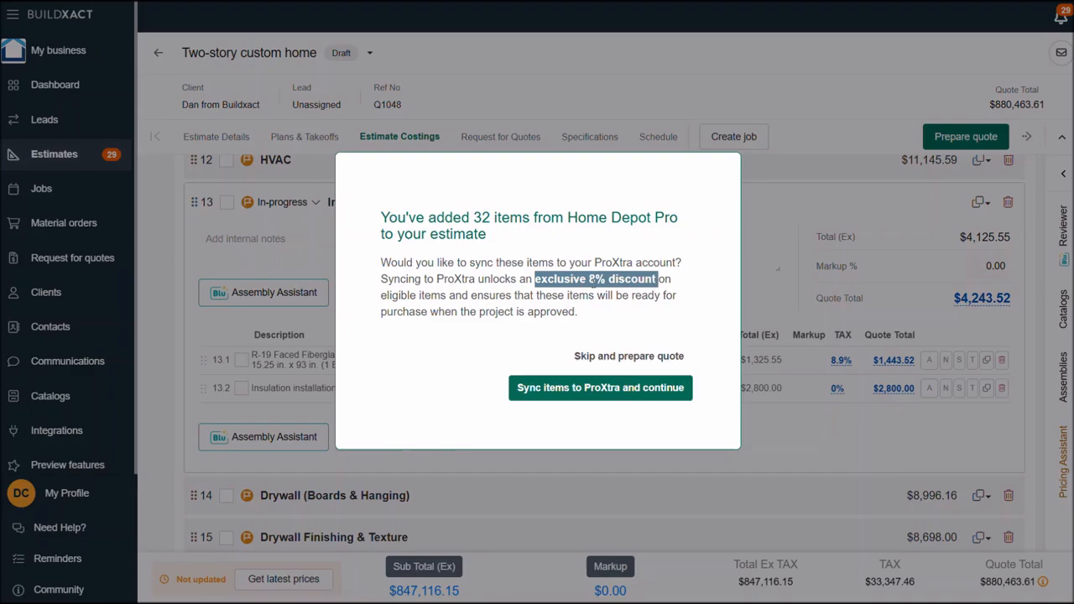
click(590, 280)
drag(590, 280, 605, 281)
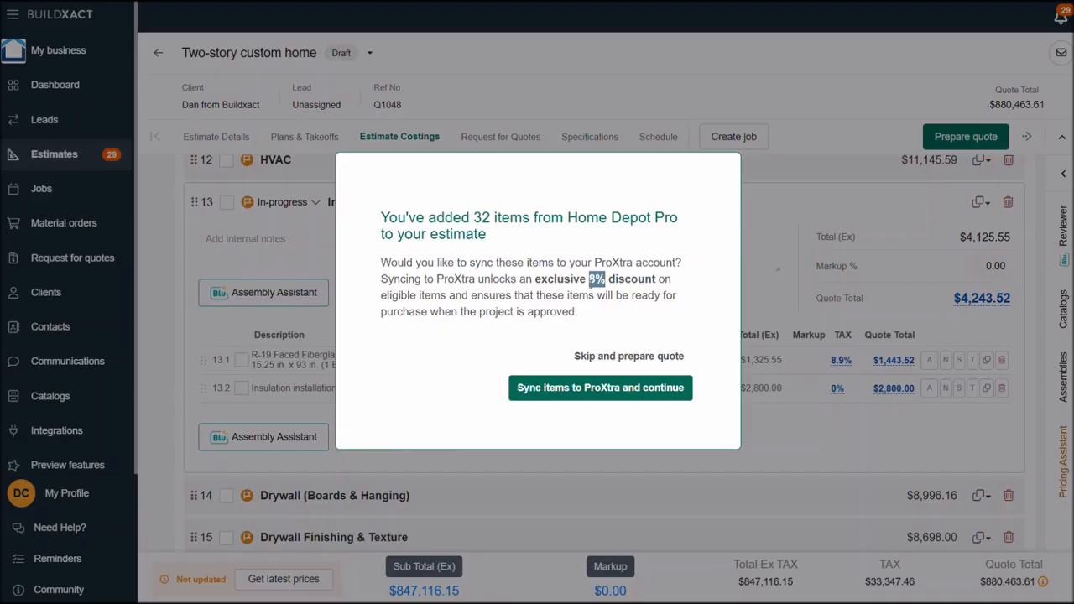
click(554, 278)
drag(544, 278, 624, 280)
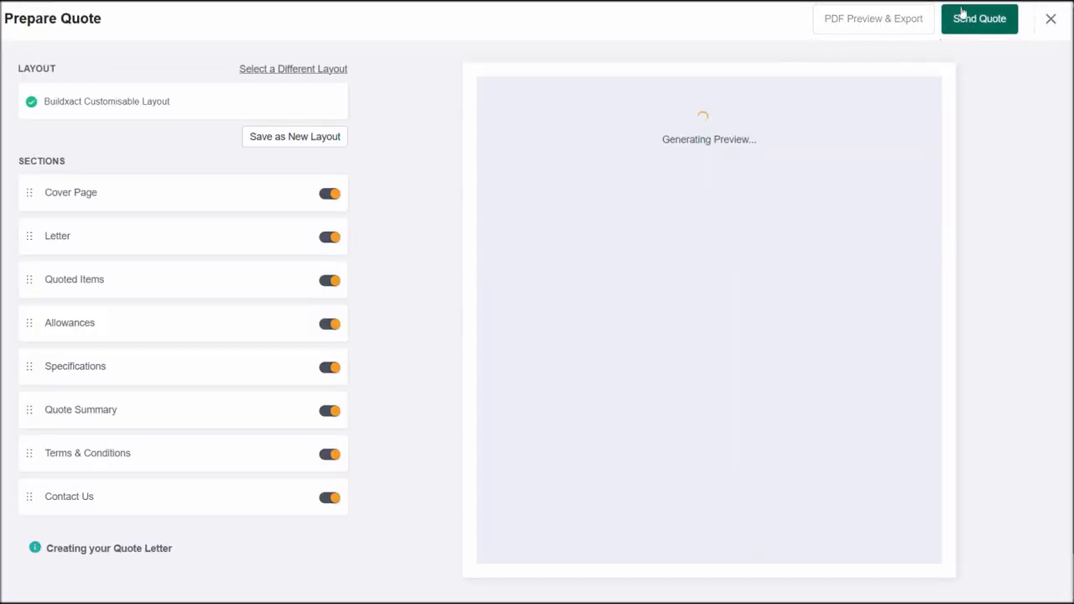
click(1050, 21)
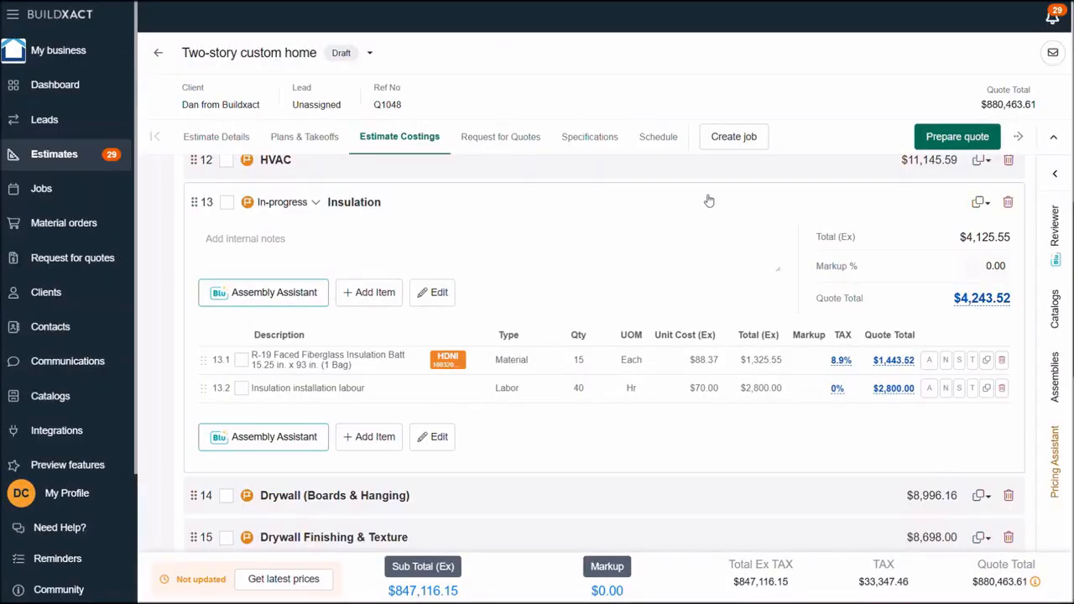
- Create a job from the Two-story custom home estimate and open the job's actuals costings
click(733, 136)
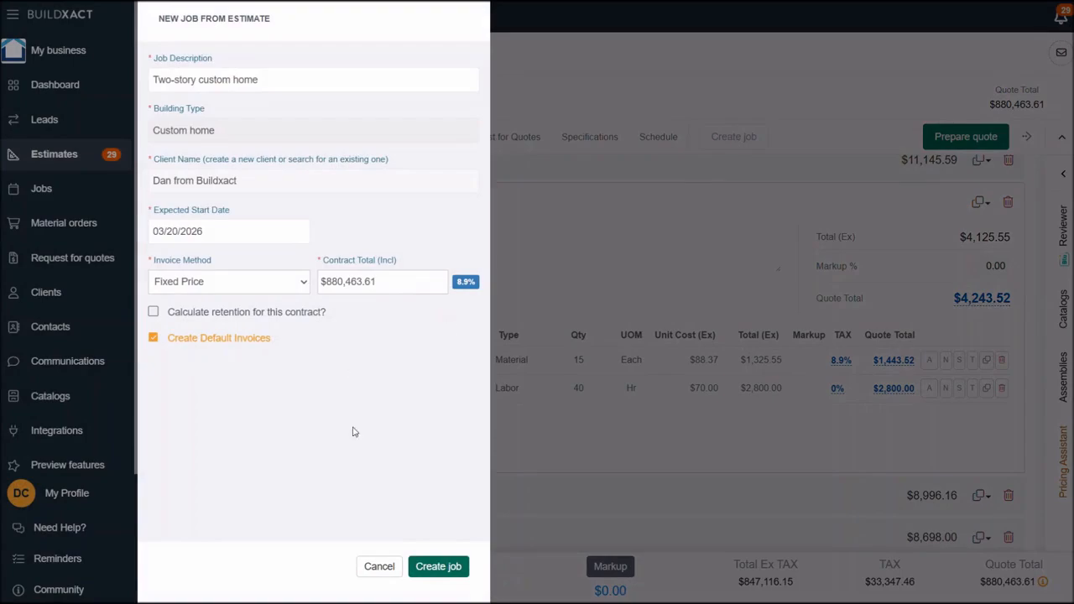
click(436, 566)
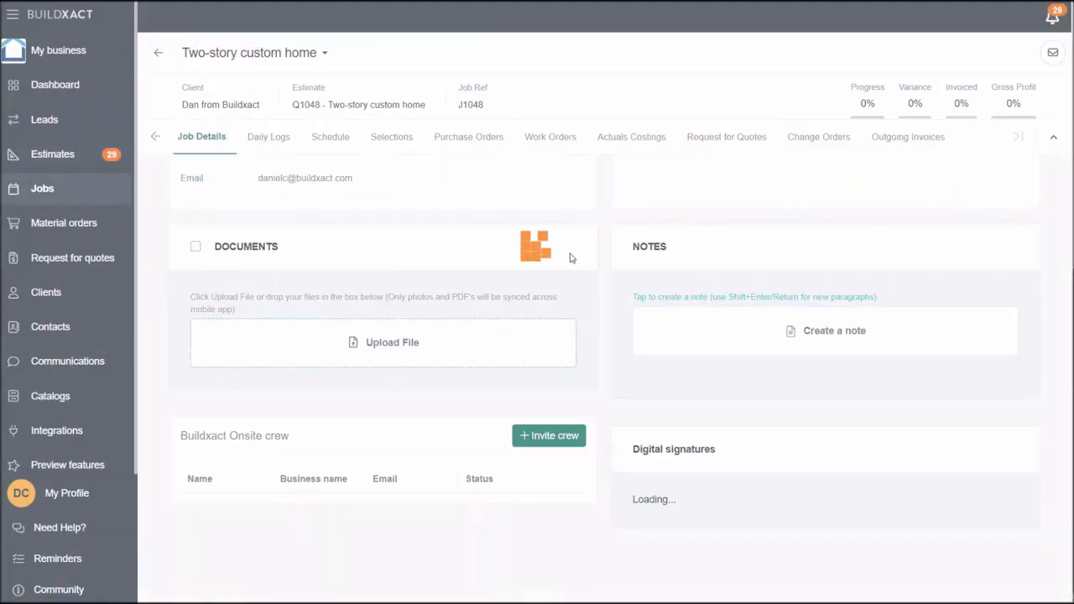
scroll(574, 252, down, 1)
click(630, 137)
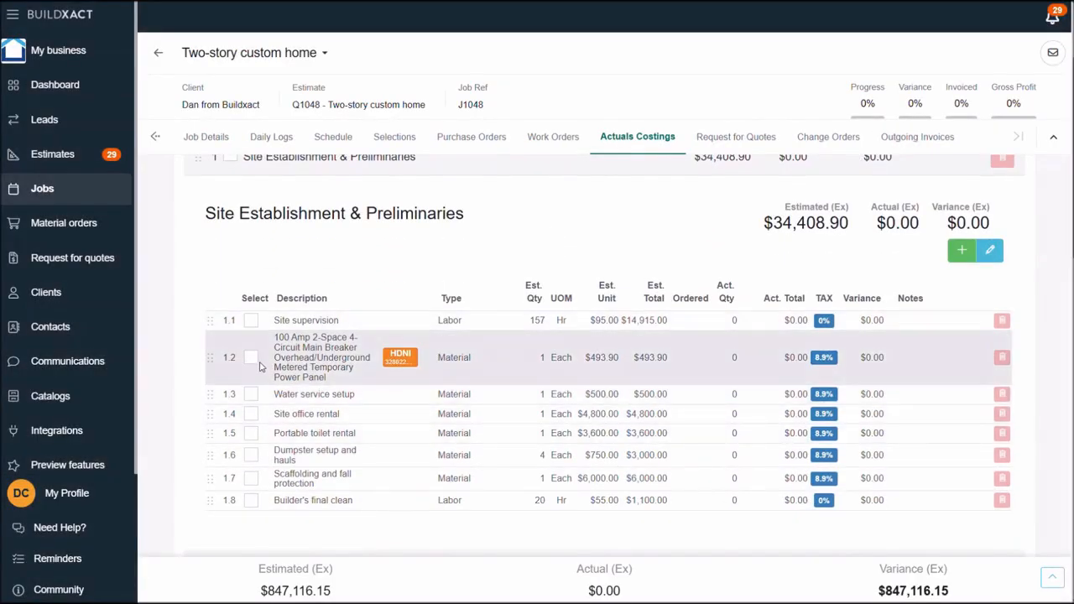
- Start a material order for the 100 Amp temporary power panel, then return to the job and clear the selection
click(251, 357)
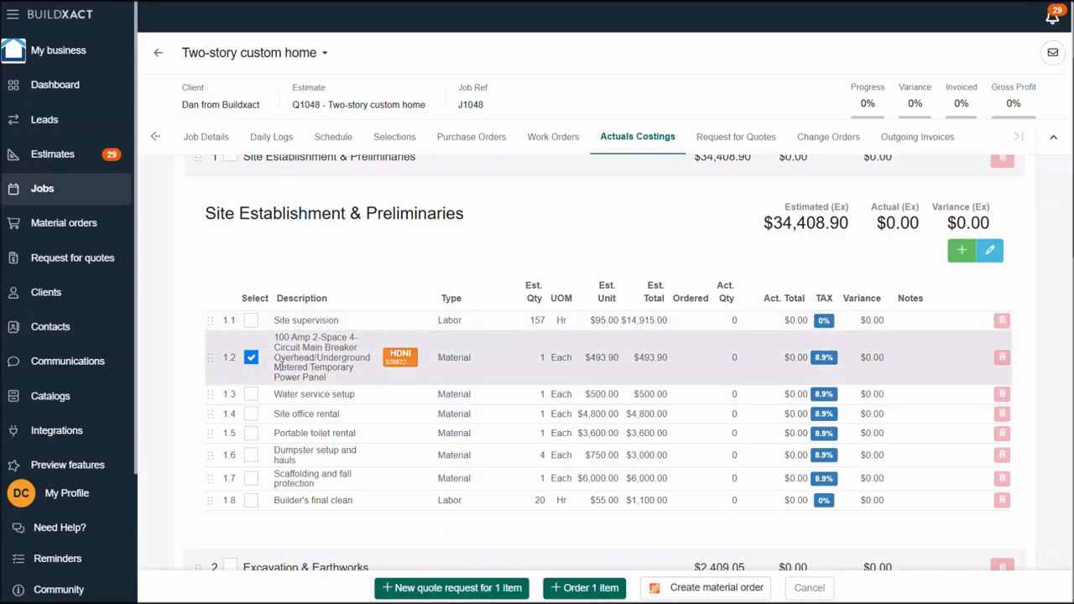
click(721, 587)
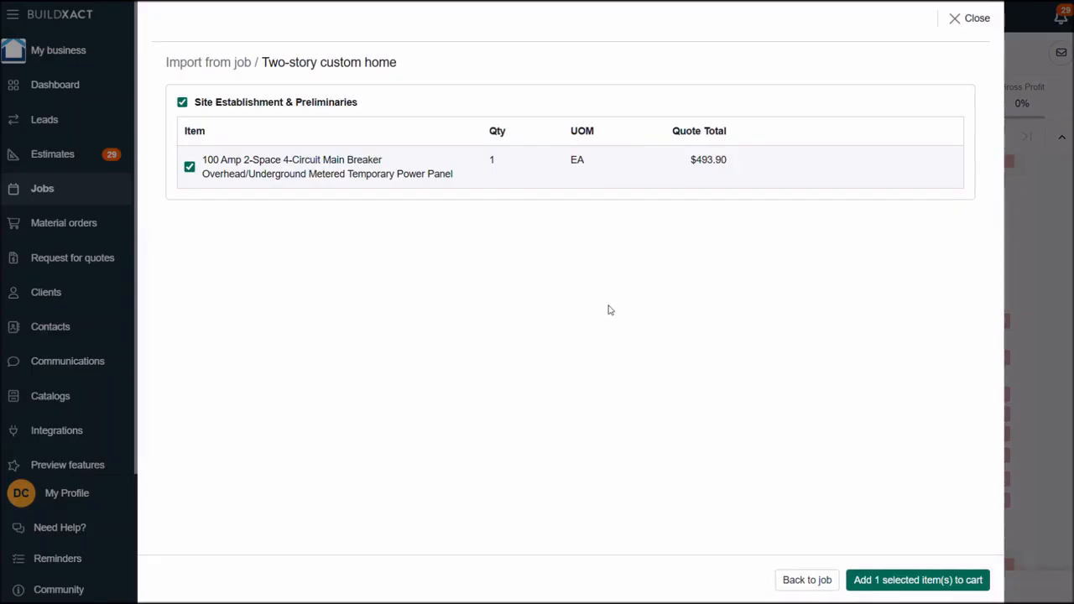
click(807, 580)
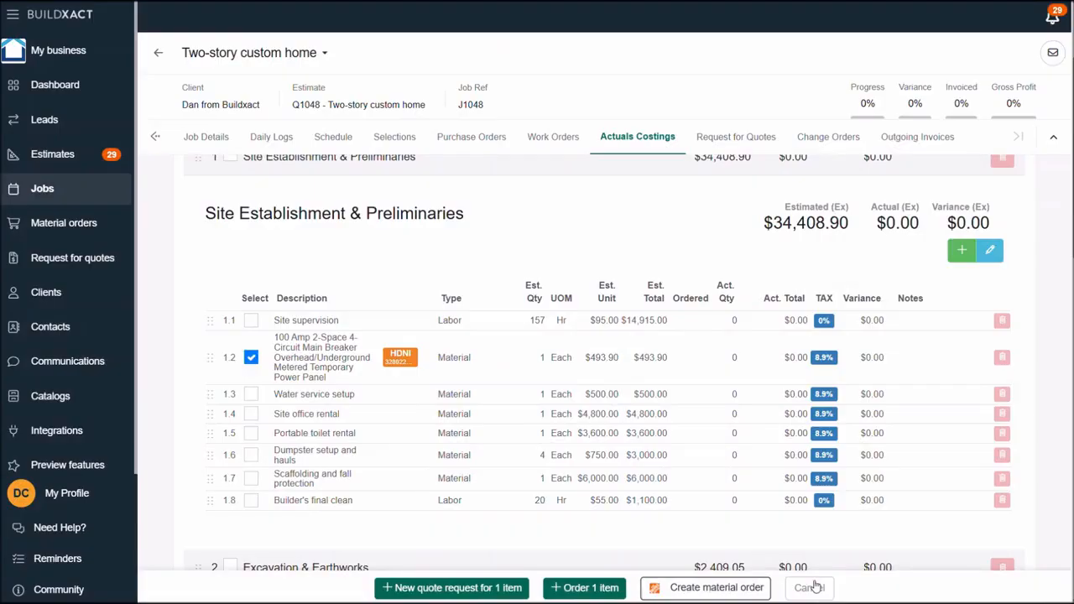
click(809, 588)
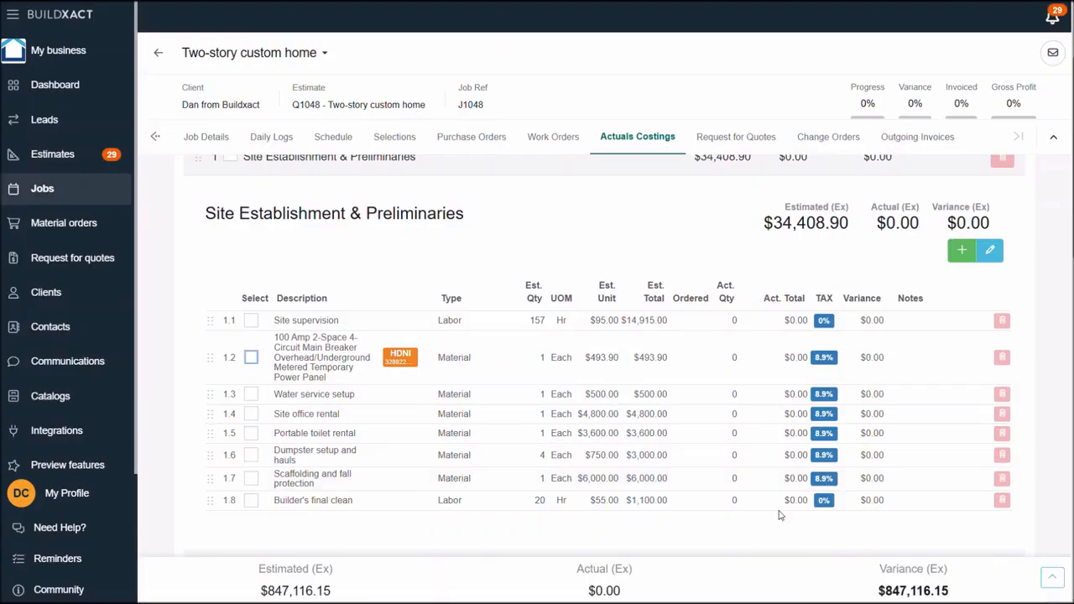
- Set the job's pending estimate to accepted and confirm the acceptance
scroll(630, 362, up, 2)
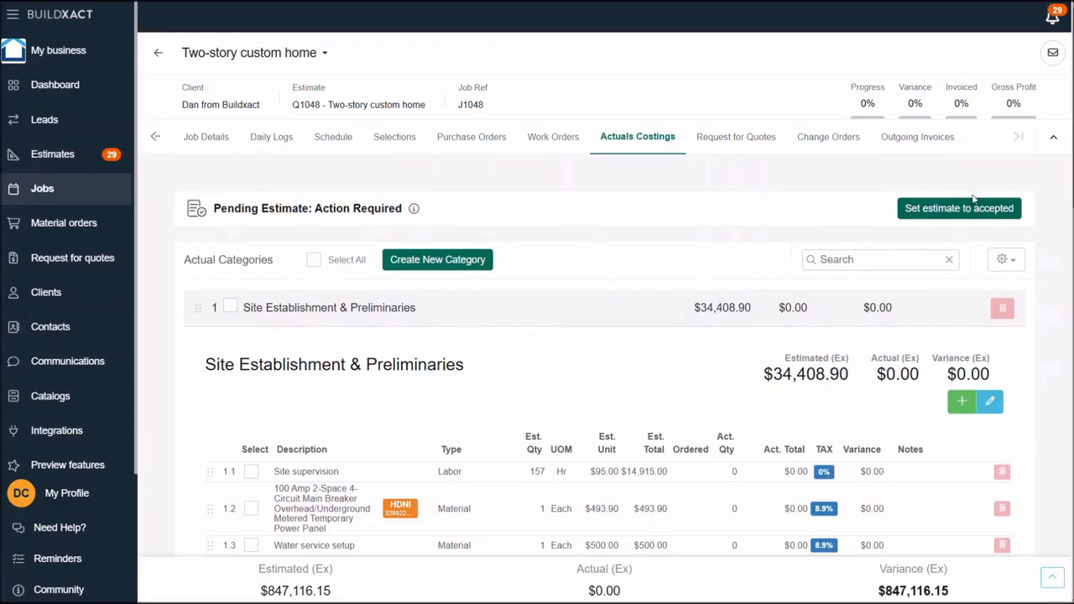
click(940, 215)
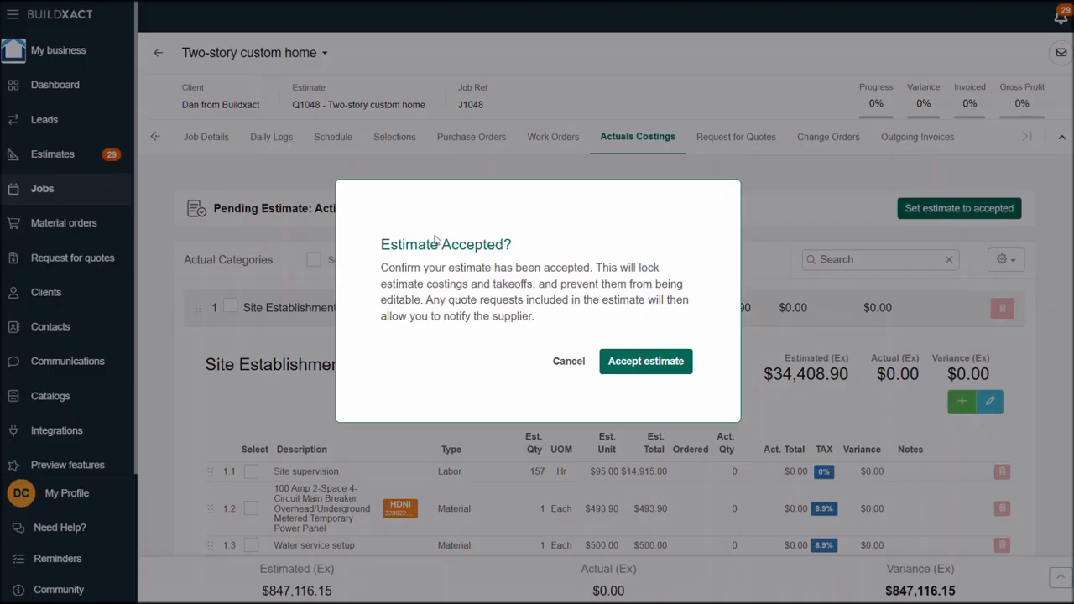
click(632, 362)
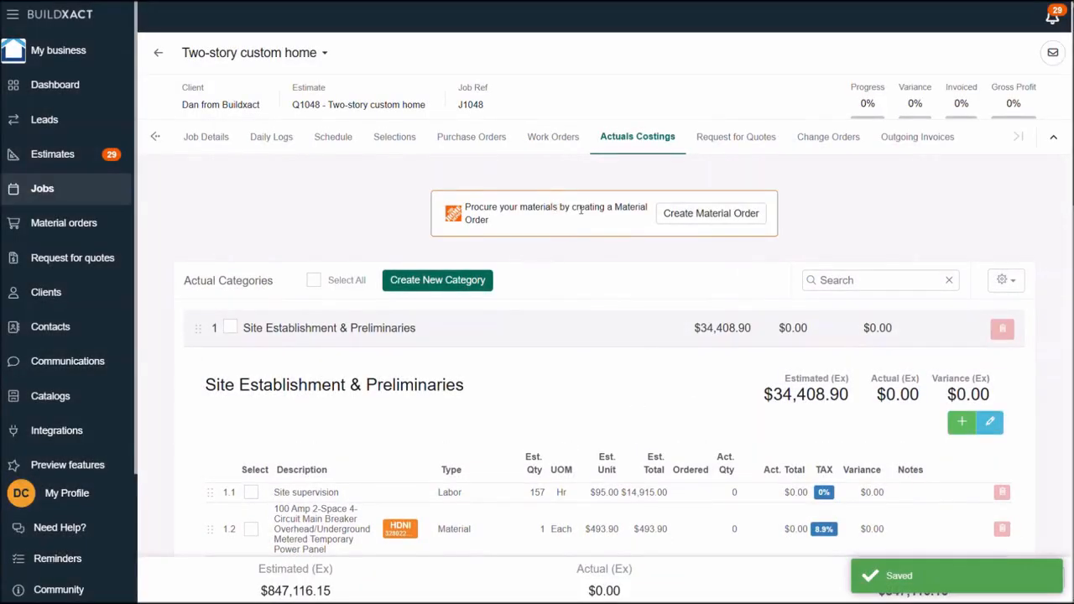
- Start a material order from the job, exclude the Electrical - Rough-In items, and return to the job without adding anything to the cart
click(712, 215)
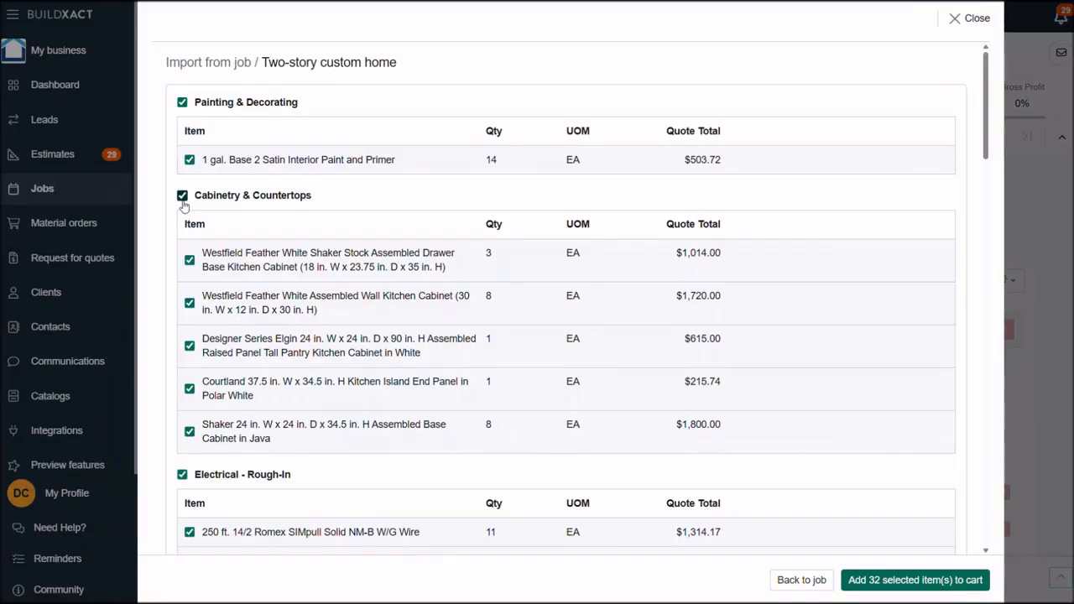
scroll(193, 376, down, 1)
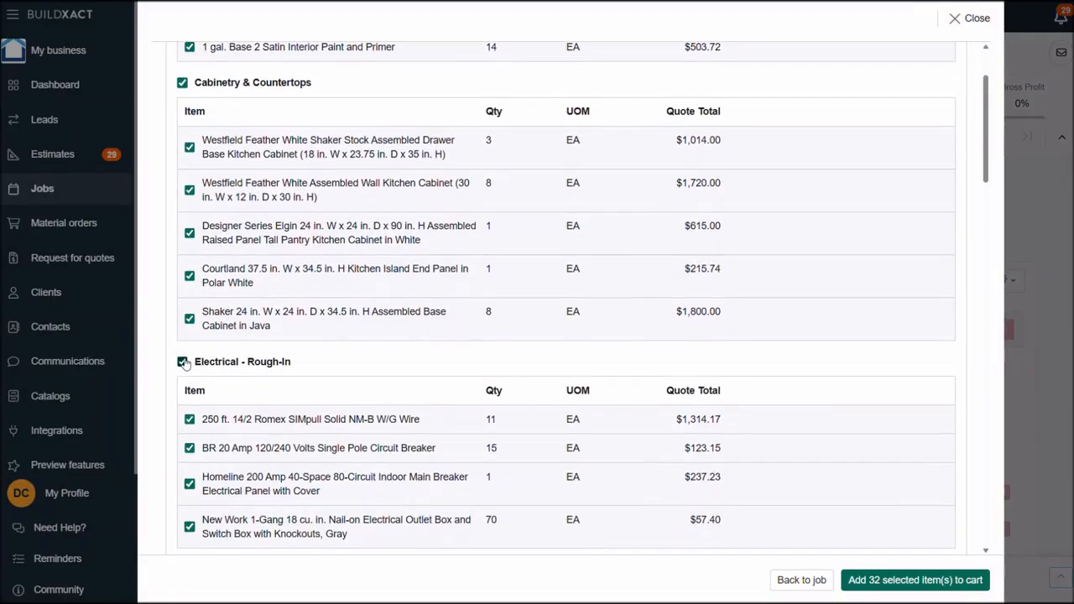
click(184, 363)
scroll(280, 409, up, 3)
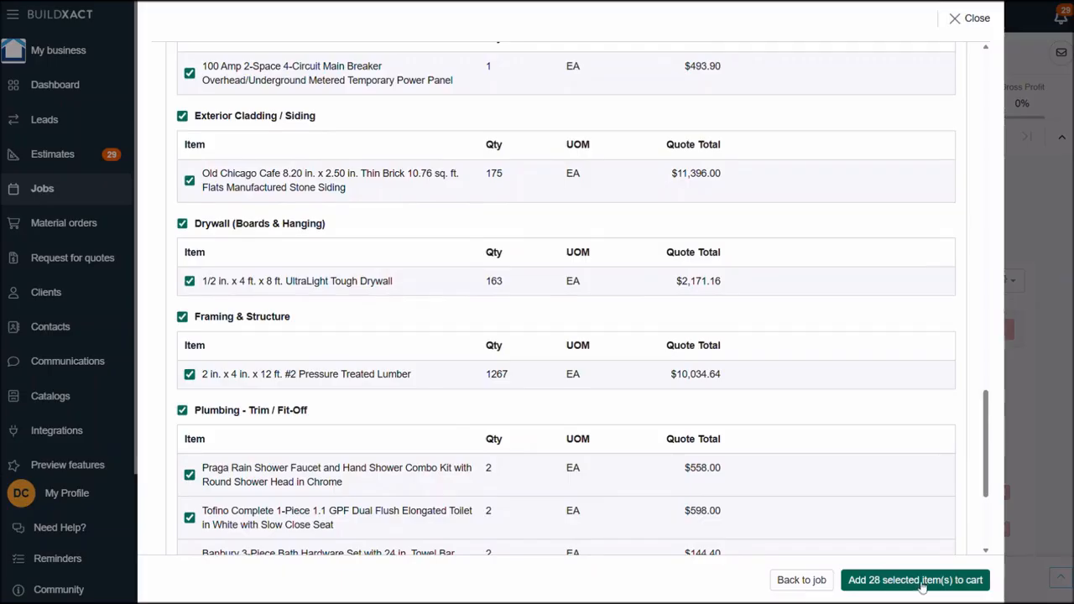
click(814, 582)
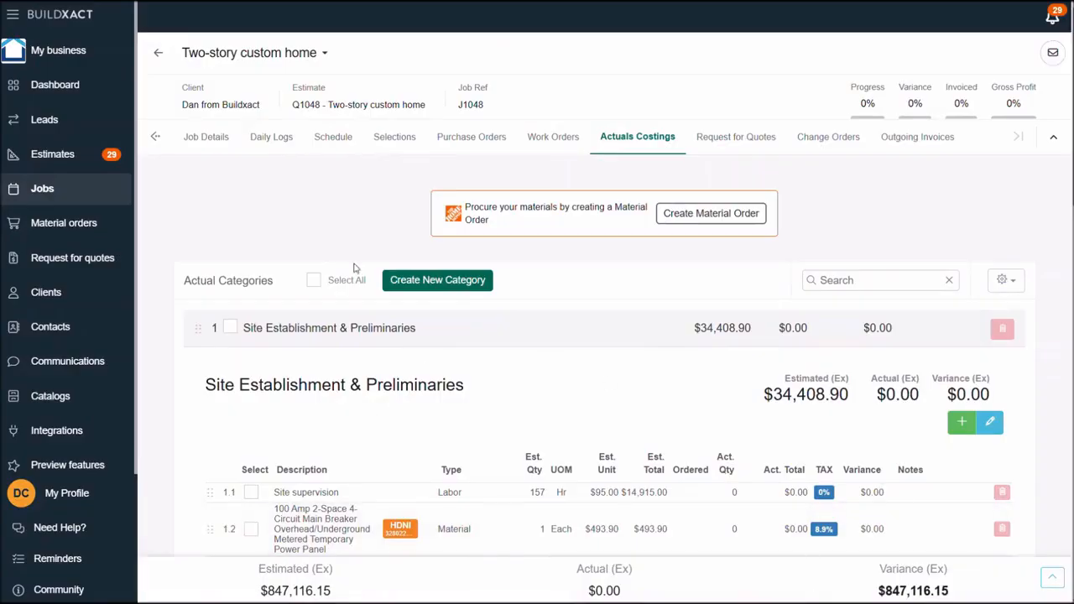
- Open the material orders and examine the statuses and available actions of the active orders
click(80, 227)
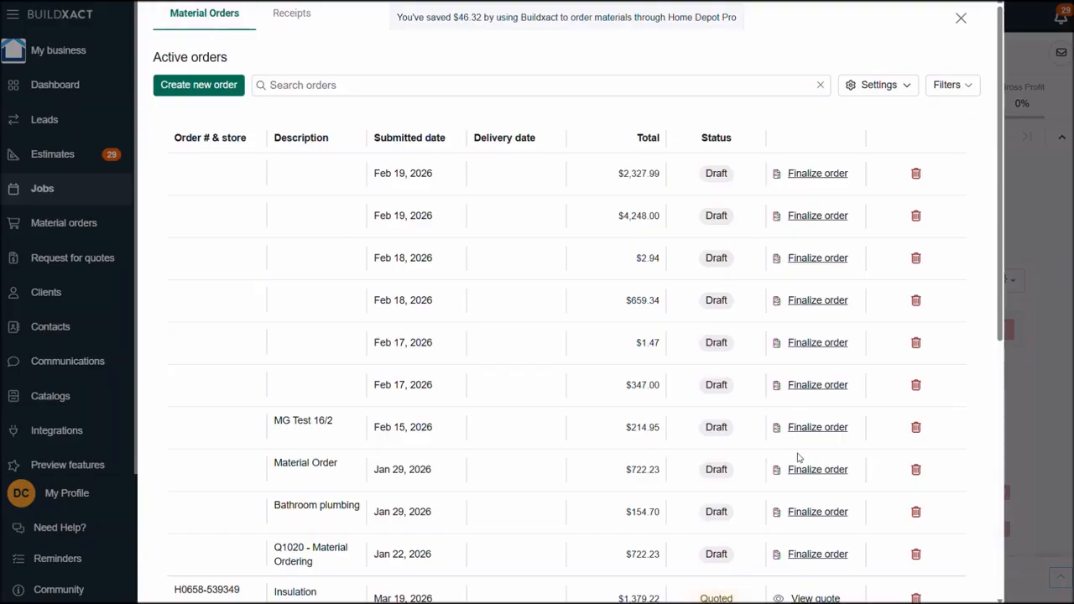
scroll(725, 528, down, 3)
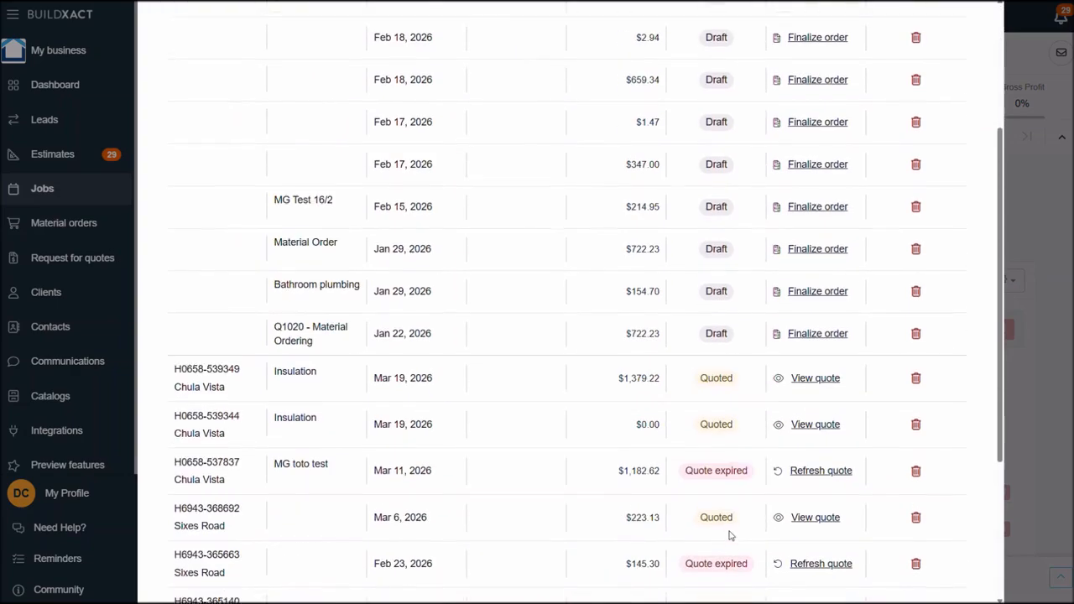
scroll(785, 478, down, 2)
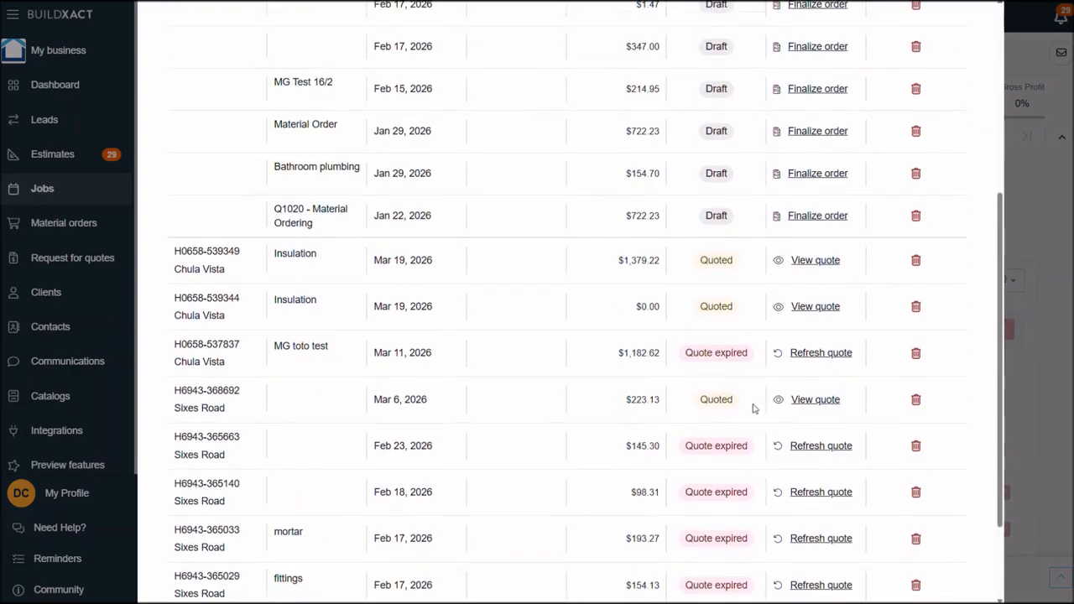
scroll(753, 409, down, 2)
scroll(745, 414, up, 6)
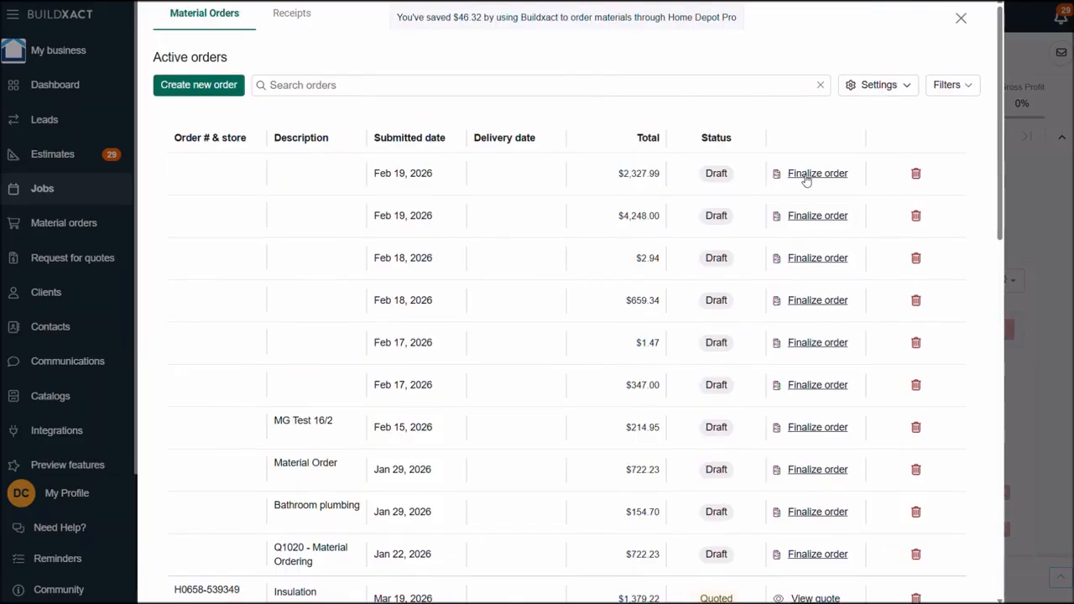
- Create a new material order, search for "nails", add the DEWALT 2-3/8 in. x 0.131 in. Metal Framing Nails (2000 Pack), and close the order
click(205, 88)
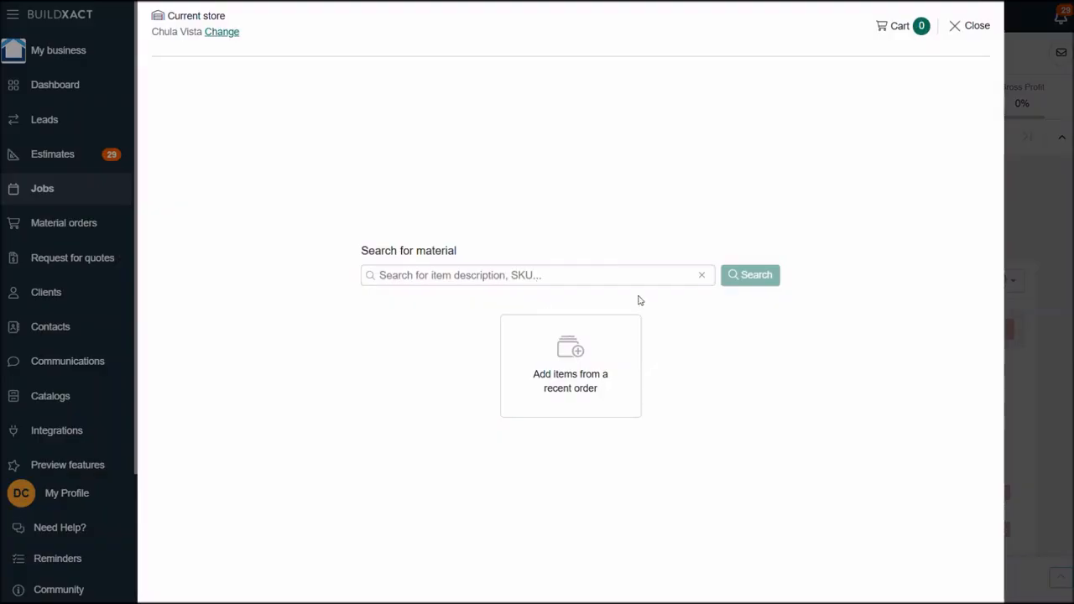
text(nails)
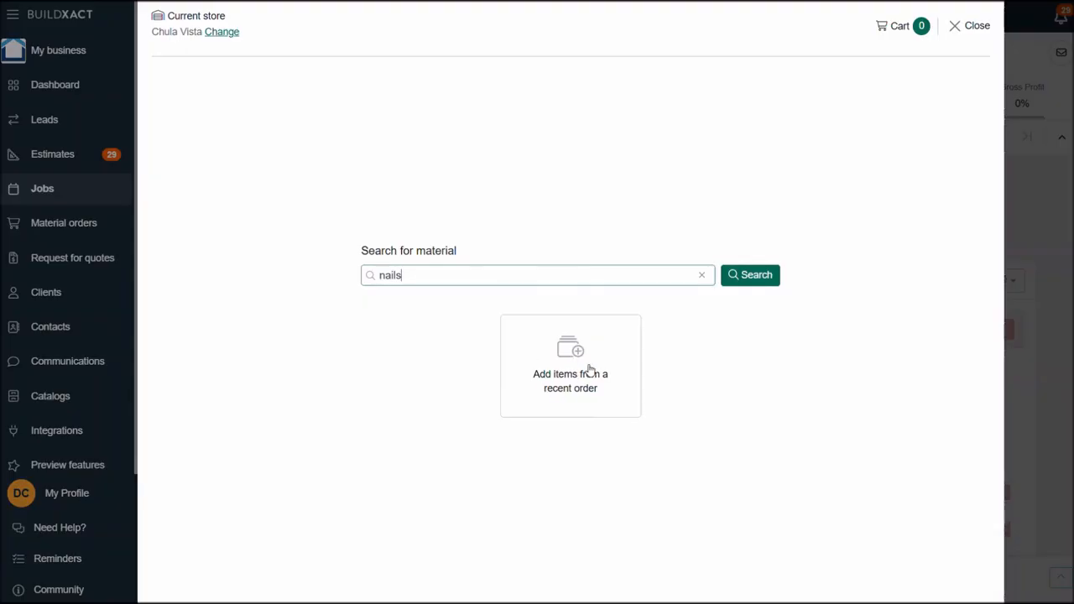
click(755, 277)
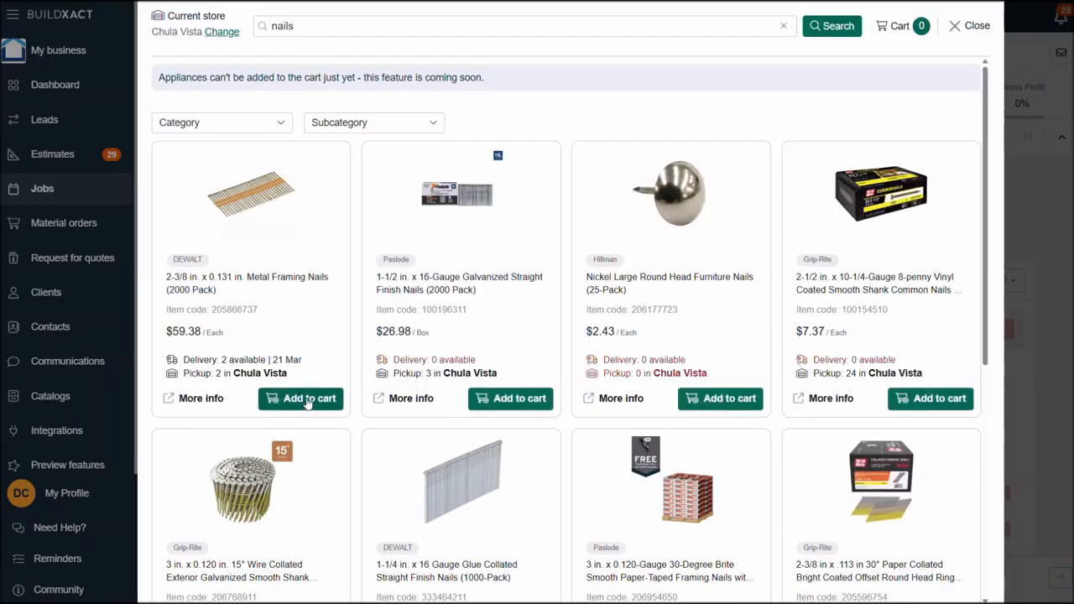
click(307, 399)
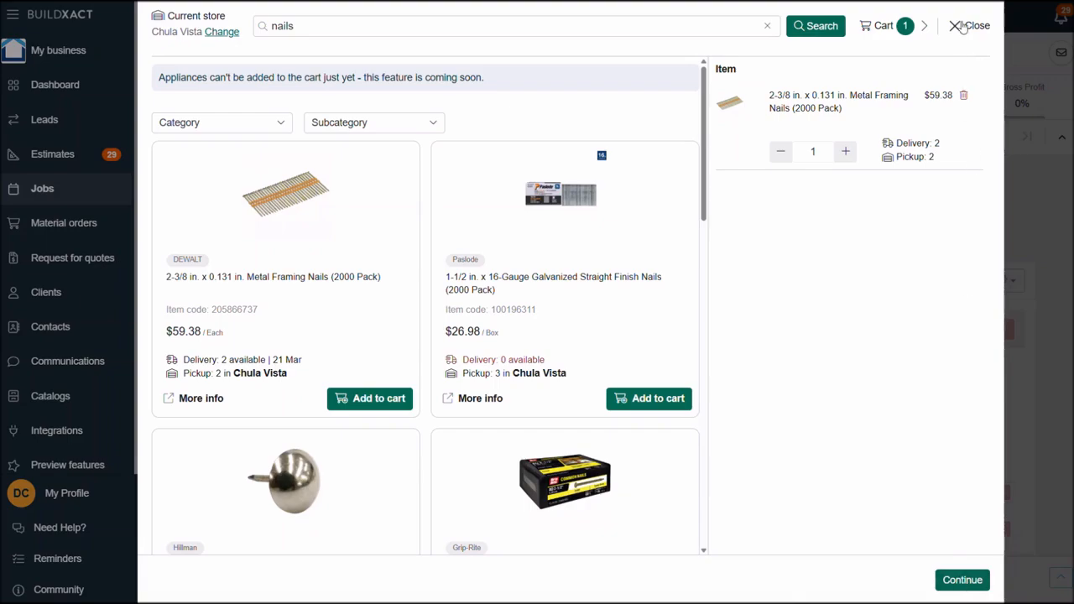
click(970, 26)
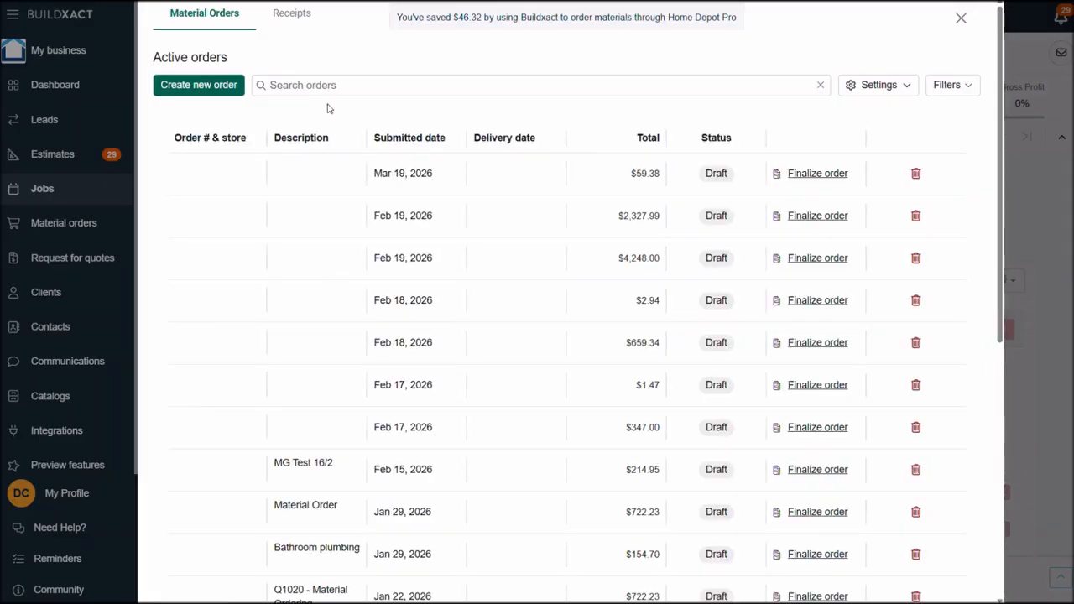
- Open the receipts, assign the first receipt to job J1048 - Two-story custom home, and check its line items
click(286, 19)
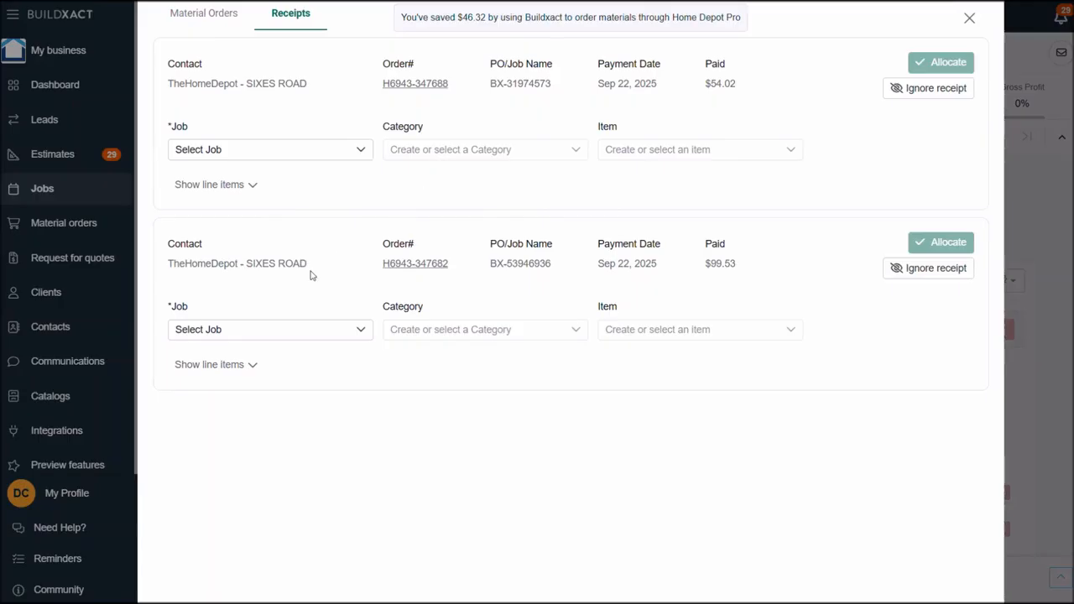
click(324, 149)
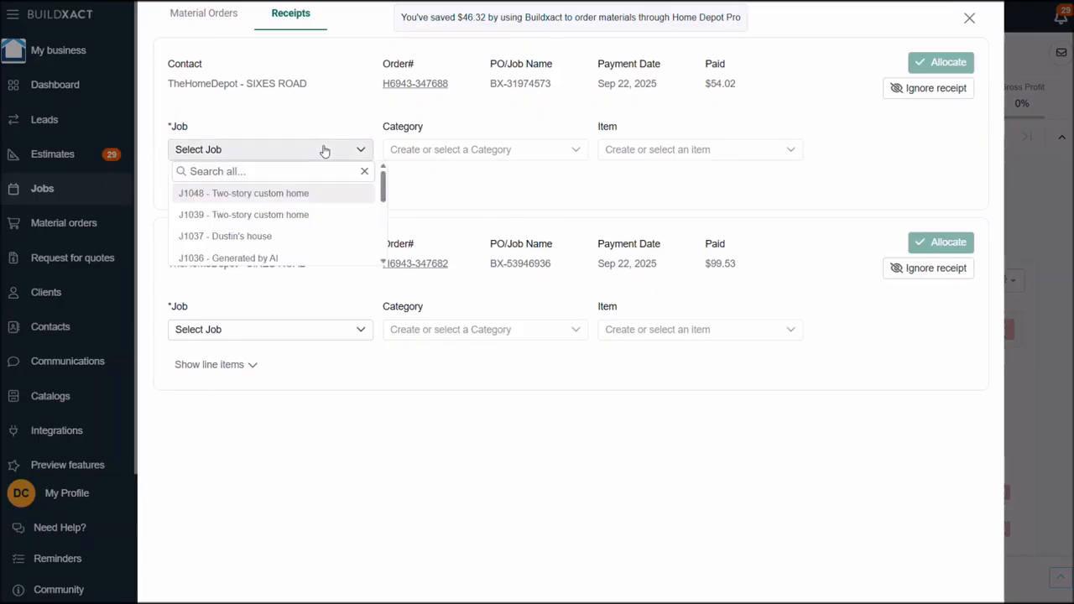
click(291, 197)
click(460, 149)
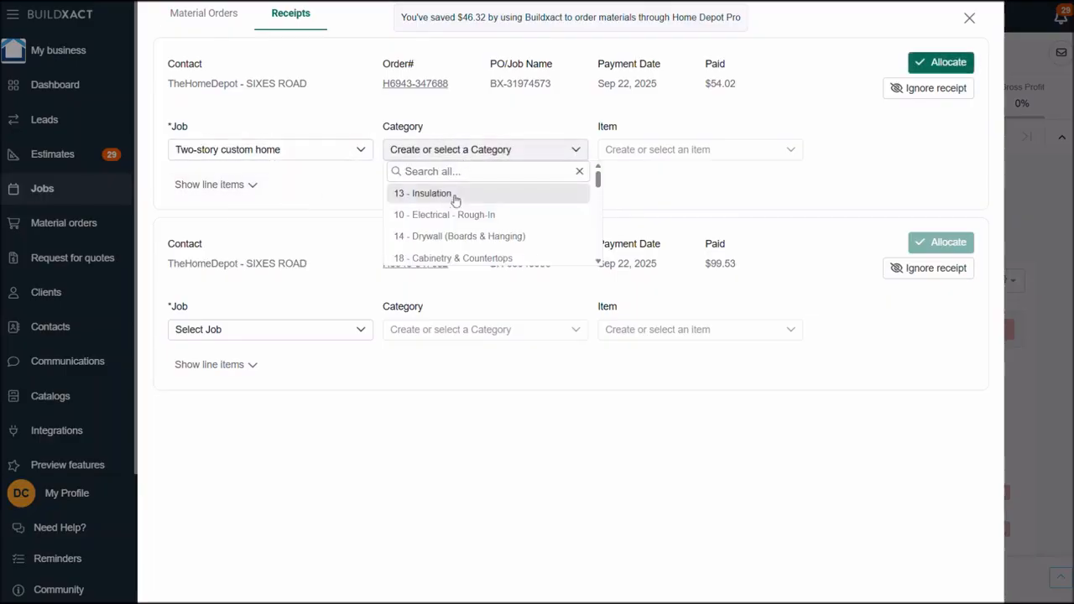
click(249, 186)
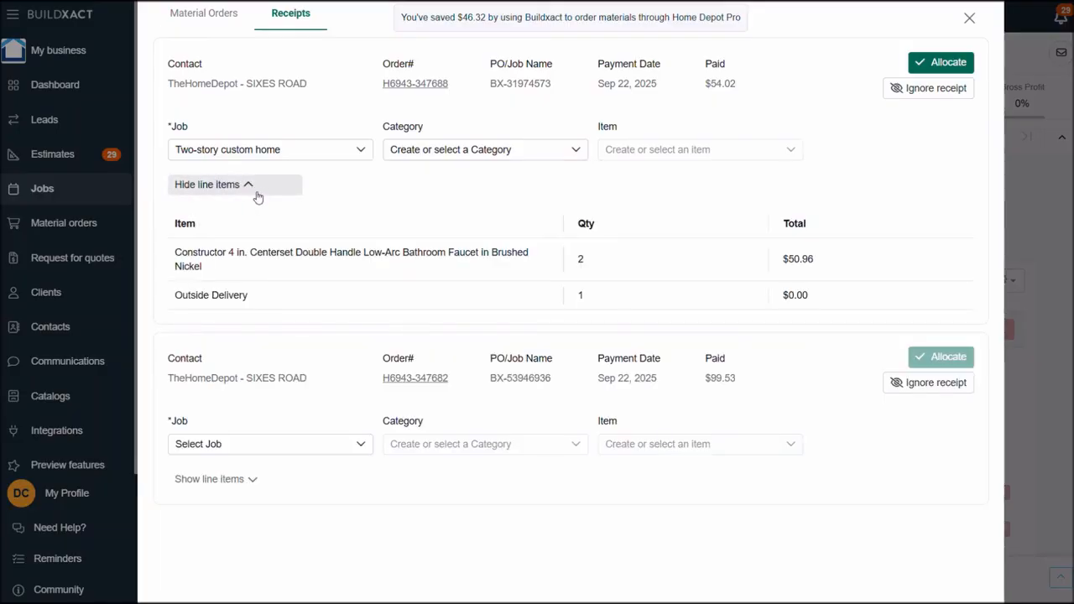
click(253, 194)
- Set the first receipt's category to Plumbing - Trim / Fit-Off and view the available items without selecting one
click(469, 151)
scroll(451, 243, down, 5)
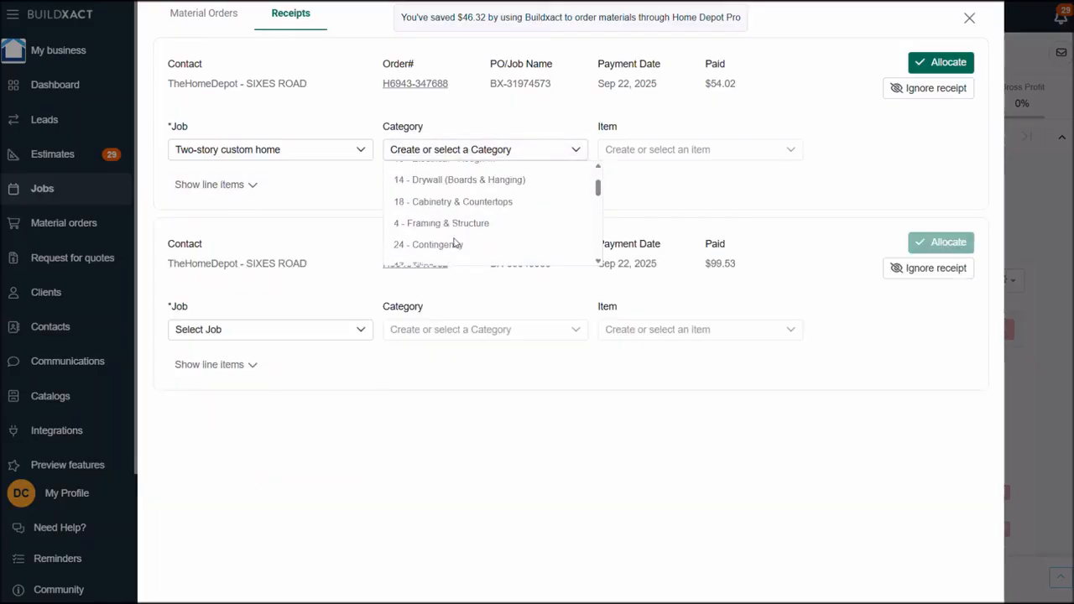
scroll(453, 243, up, 2)
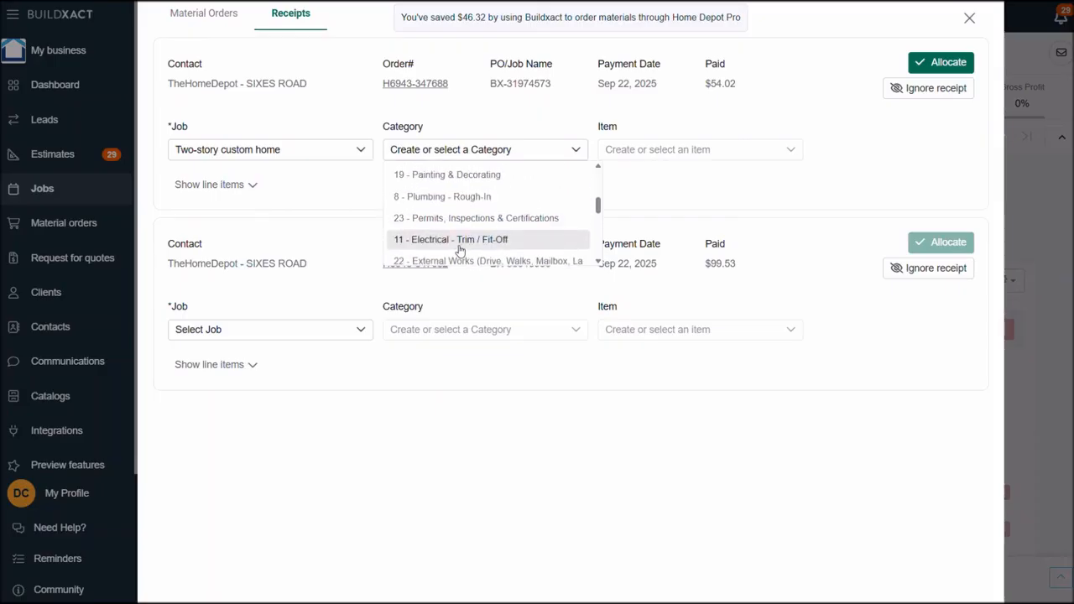
scroll(462, 225, down, 2)
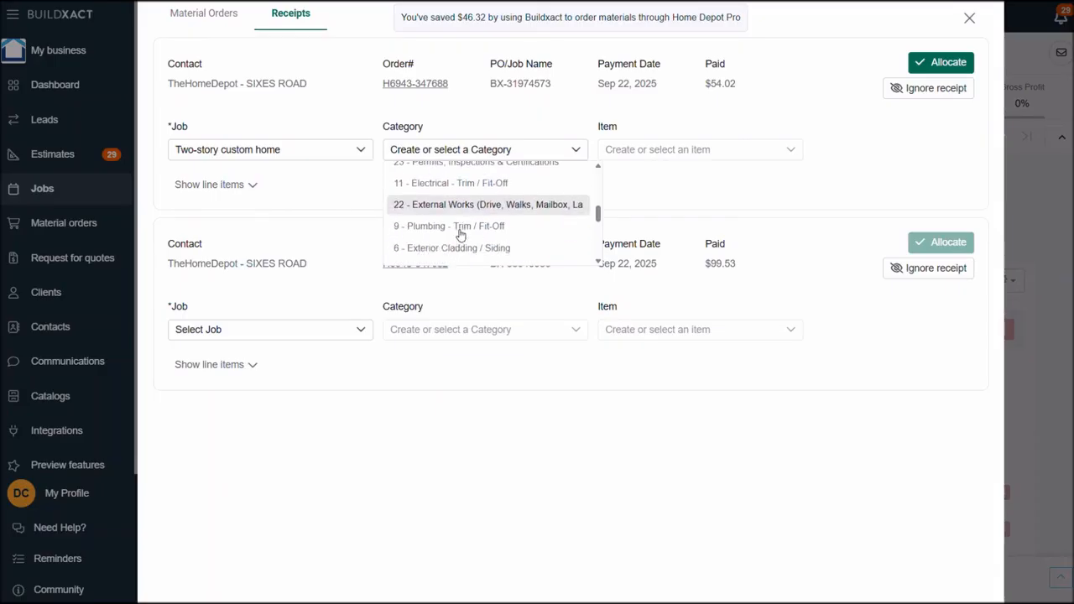
click(460, 226)
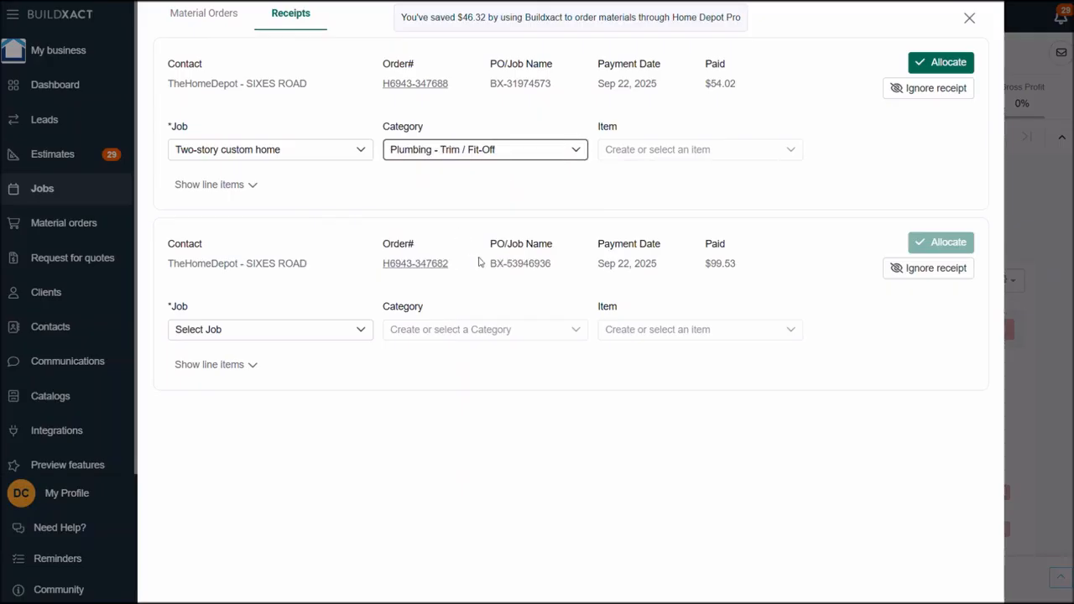
click(662, 151)
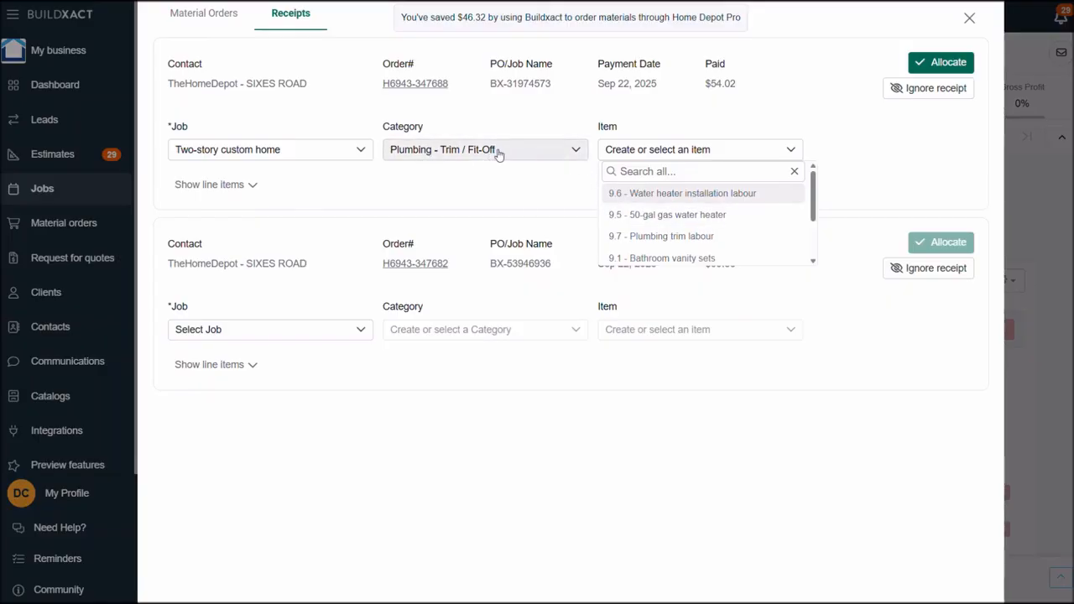
click(940, 132)
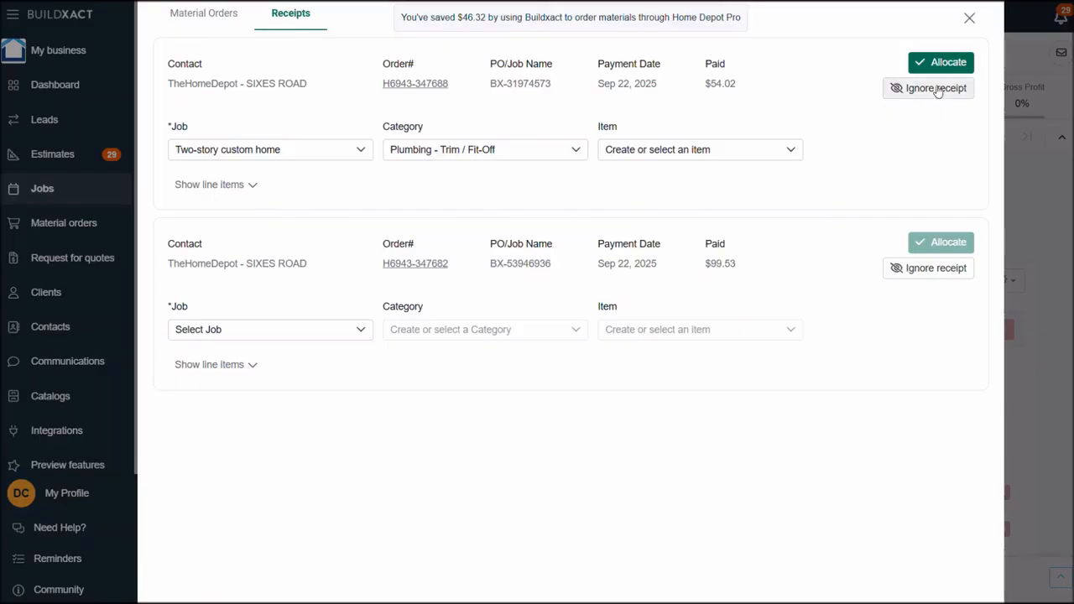